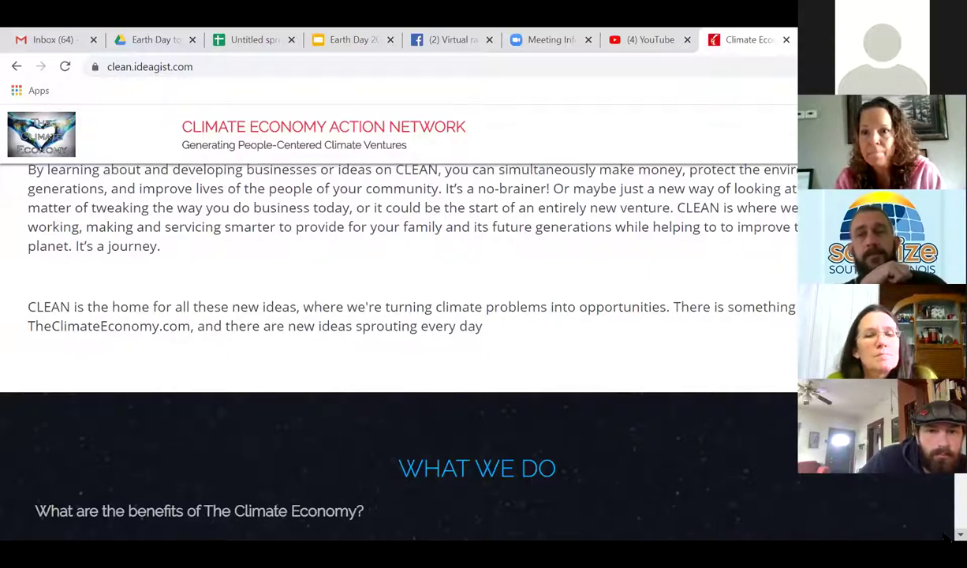
- Read the network's homepage through the What We Do section on the benefits of The Climate Economy
scroll(946, 536, down, 3)
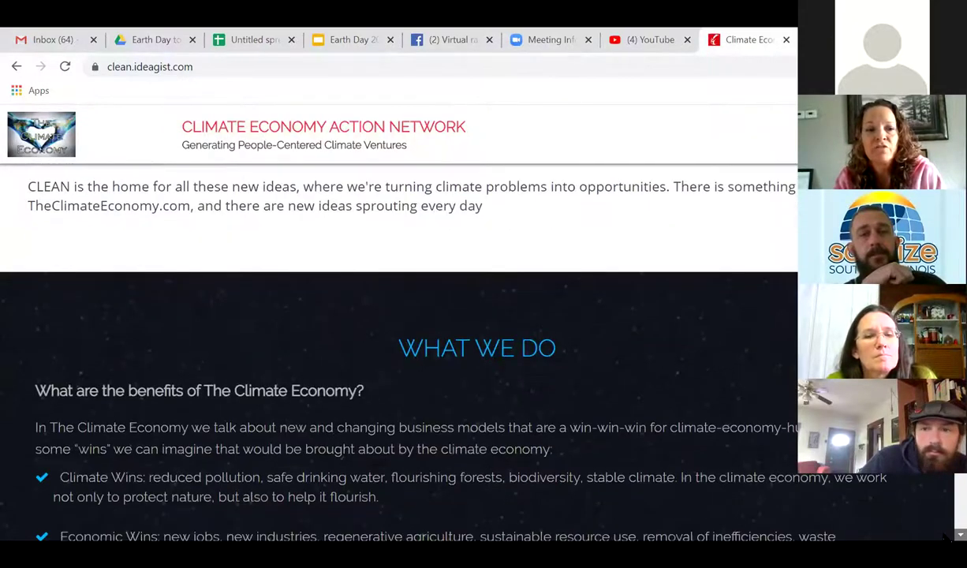
scroll(946, 536, down, 1)
scroll(946, 536, down, 3)
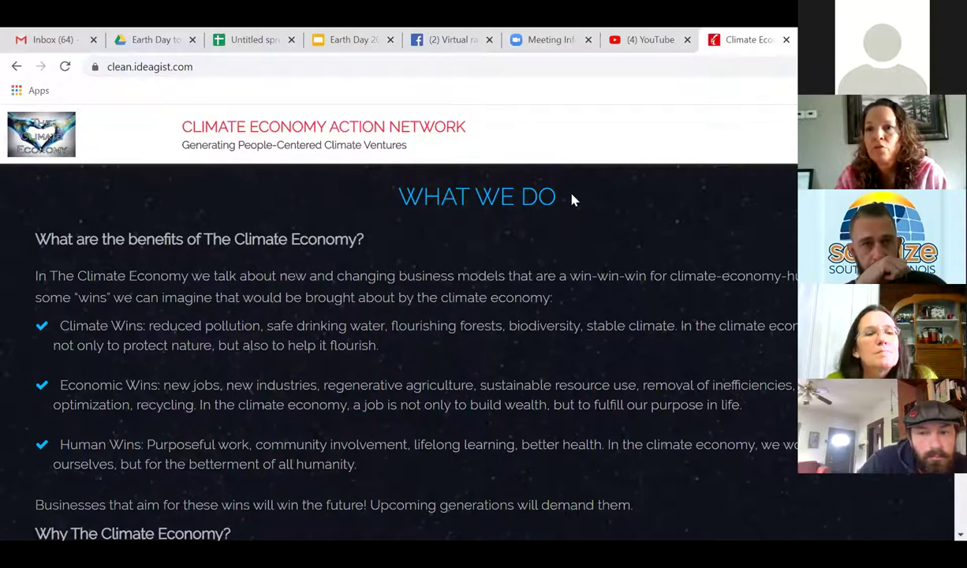
- Log in to the Climate Economy Action Network with the prefilled credentials and the Keep me signed in option
key(F5)
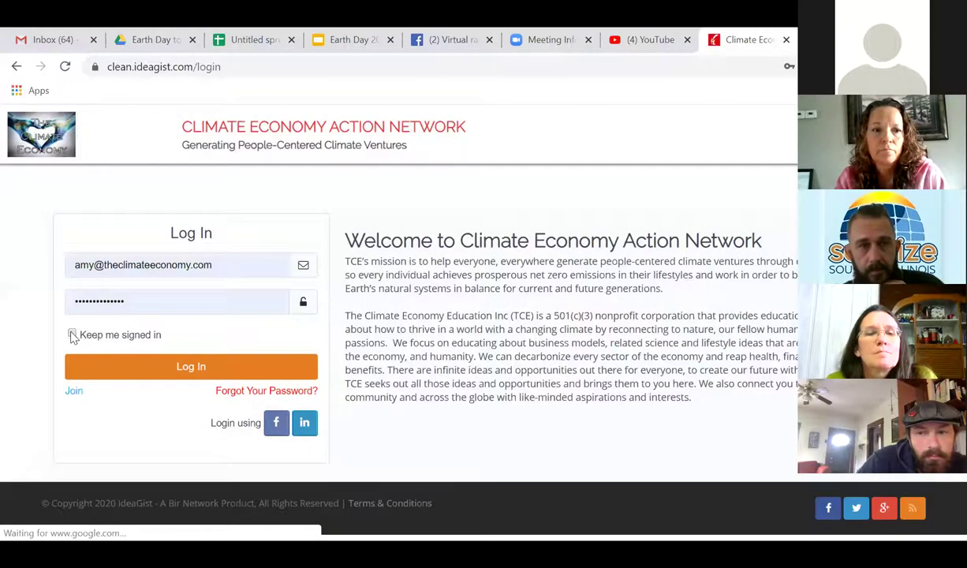
click(72, 333)
click(183, 369)
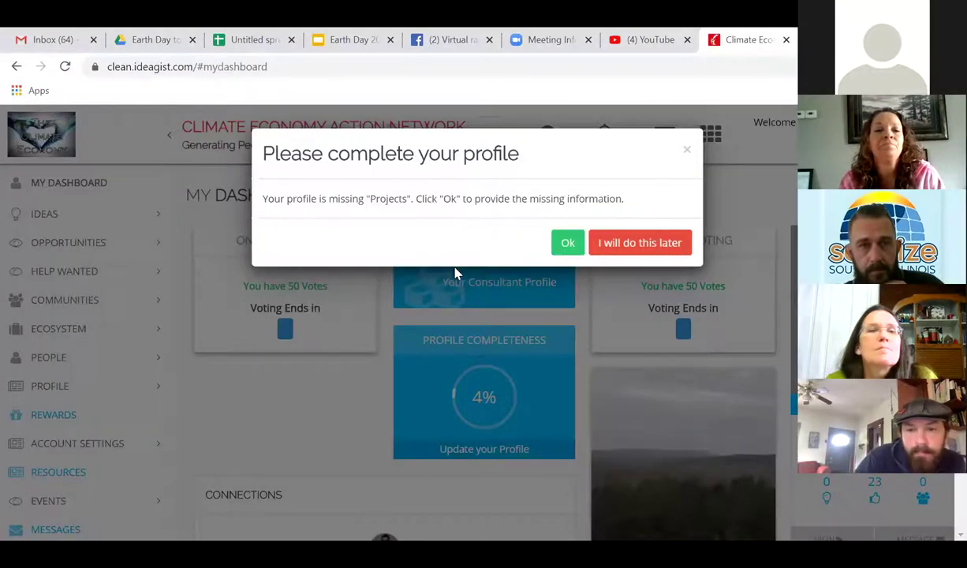
- Accept the prompt to complete the profile and view the Primary Profile Type choices without changing the selection
click(568, 243)
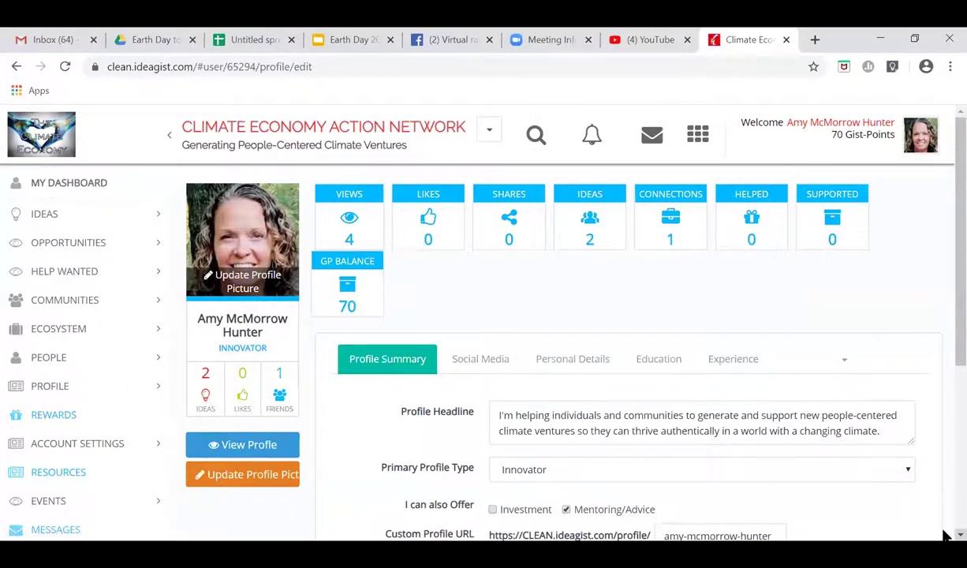
scroll(946, 535, down, 1)
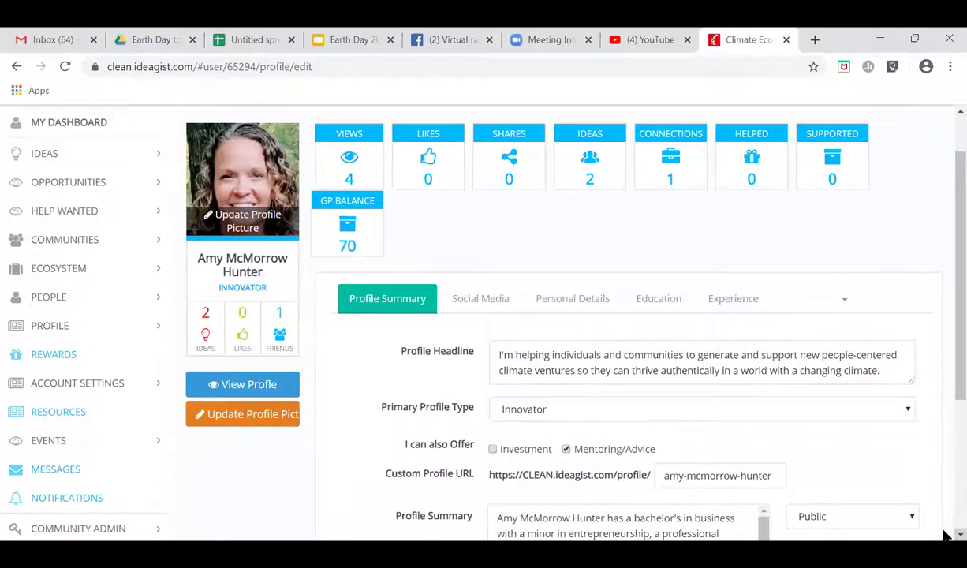
scroll(945, 536, down, 1)
click(908, 351)
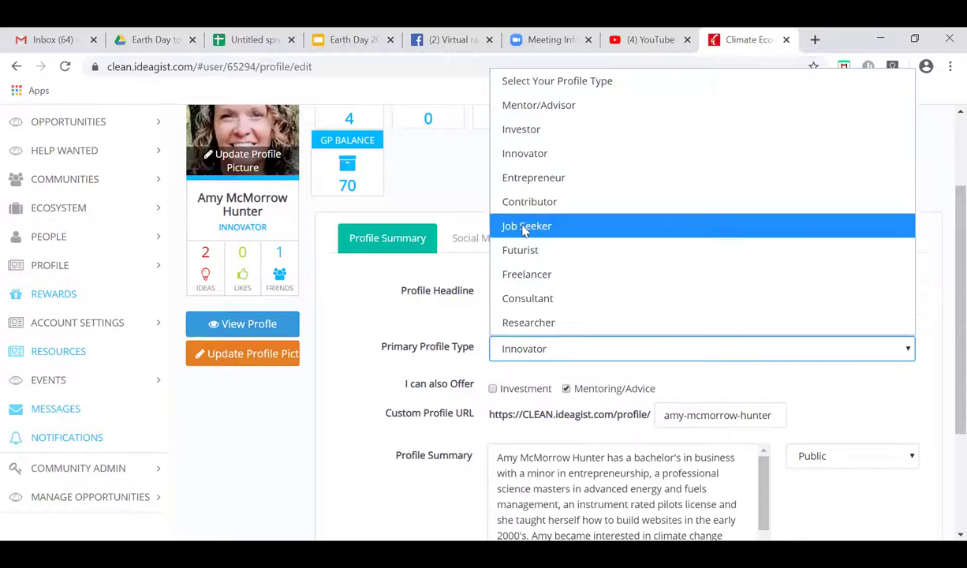
click(379, 484)
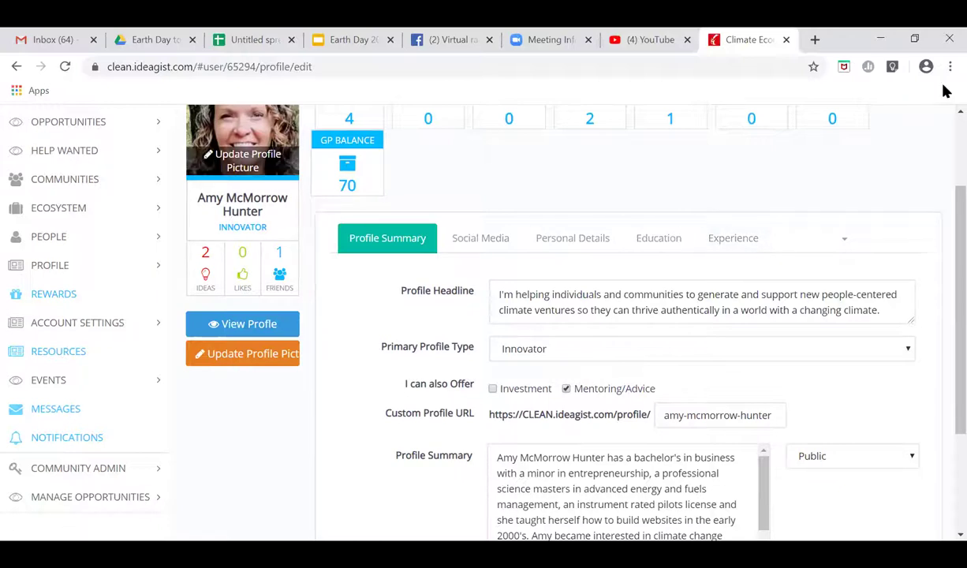
- Open the People dashboard and view the recent connections from the past 30 days
scroll(945, 116, up, 1)
scroll(944, 117, up, 3)
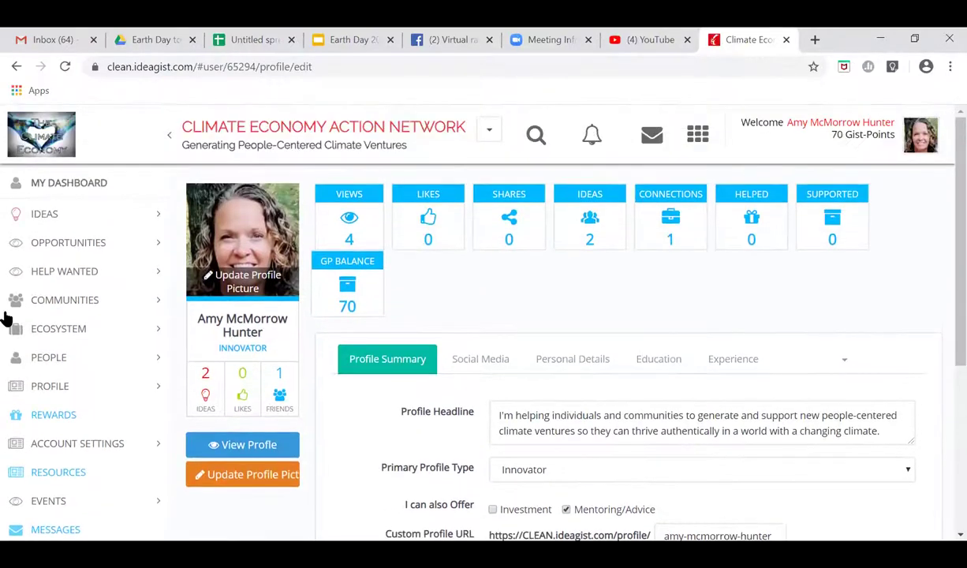
click(57, 360)
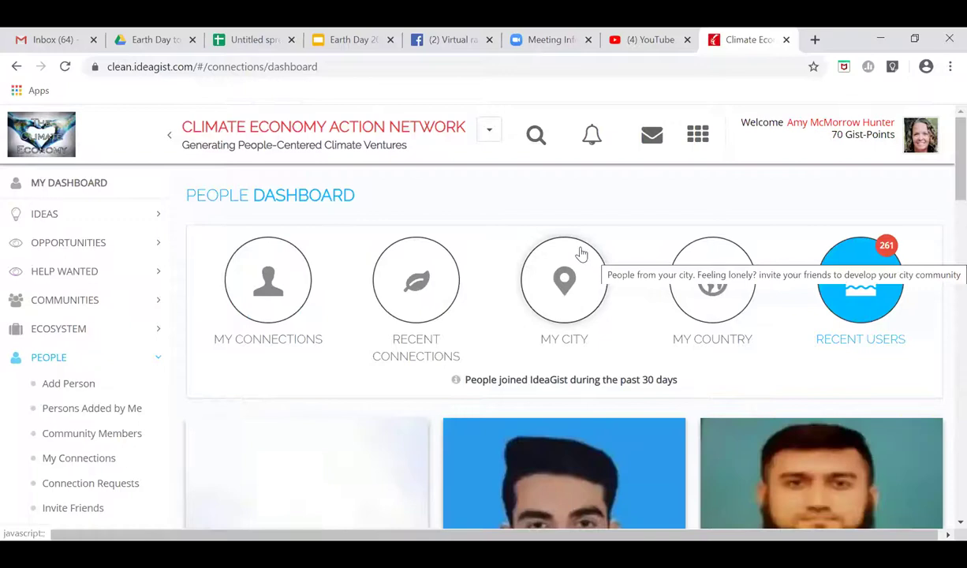
click(401, 284)
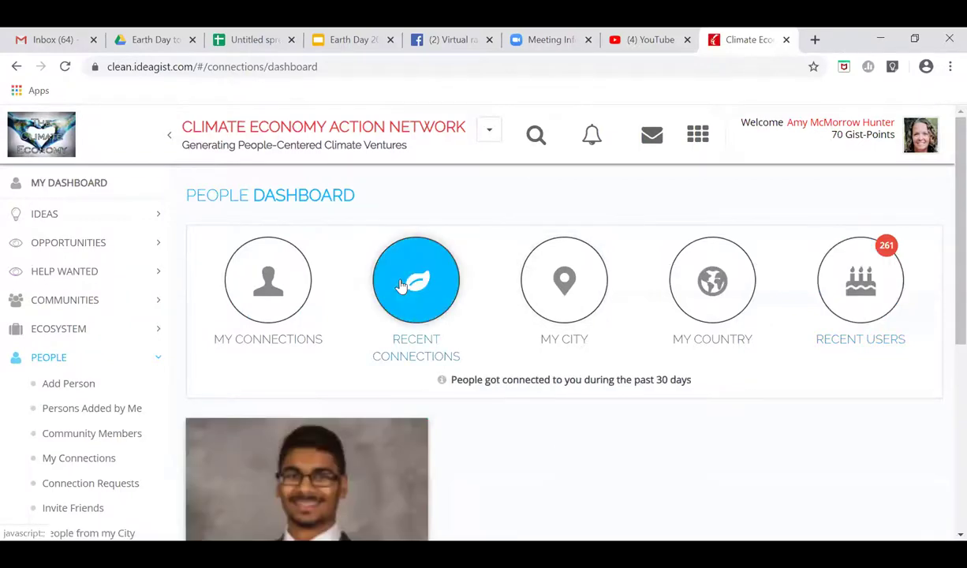
scroll(944, 536, down, 3)
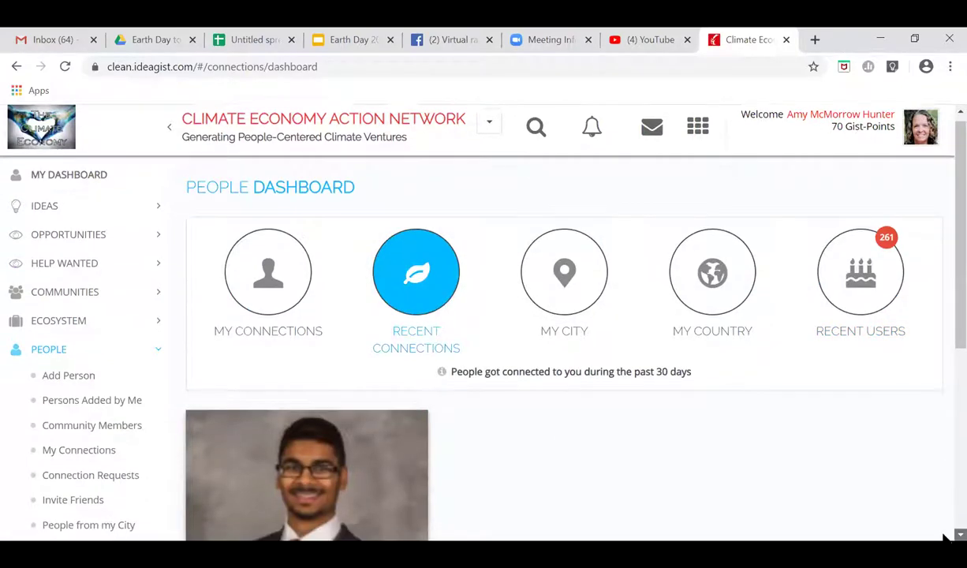
scroll(943, 536, down, 2)
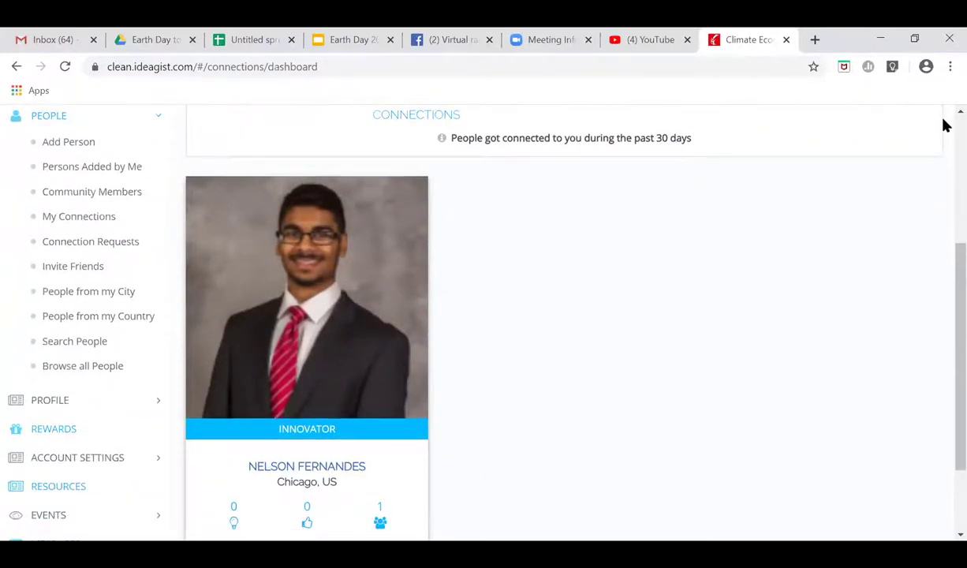
- Show the people from My City on the People dashboard and look through their profile cards
scroll(944, 116, up, 3)
scroll(943, 116, up, 3)
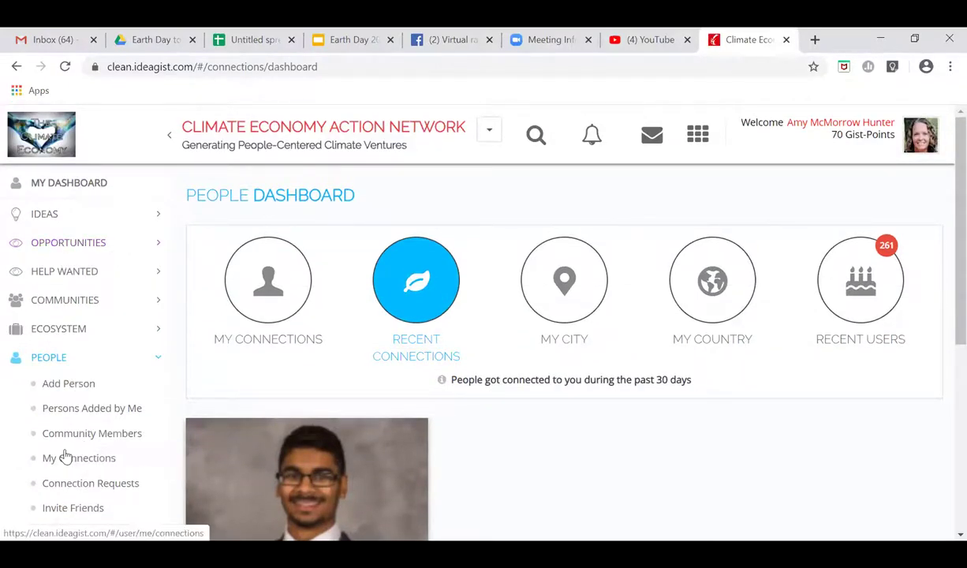
click(564, 272)
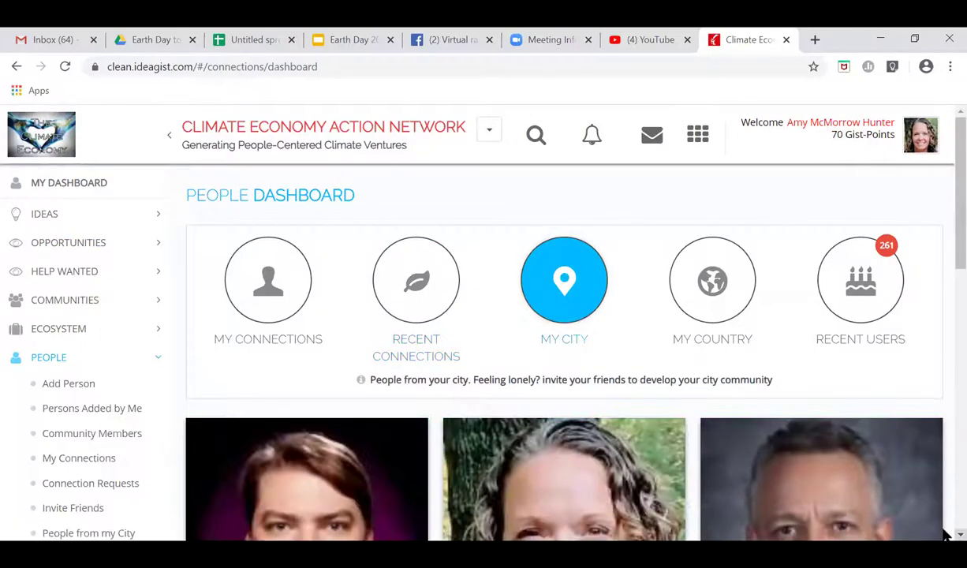
scroll(950, 531, down, 1)
scroll(946, 535, down, 5)
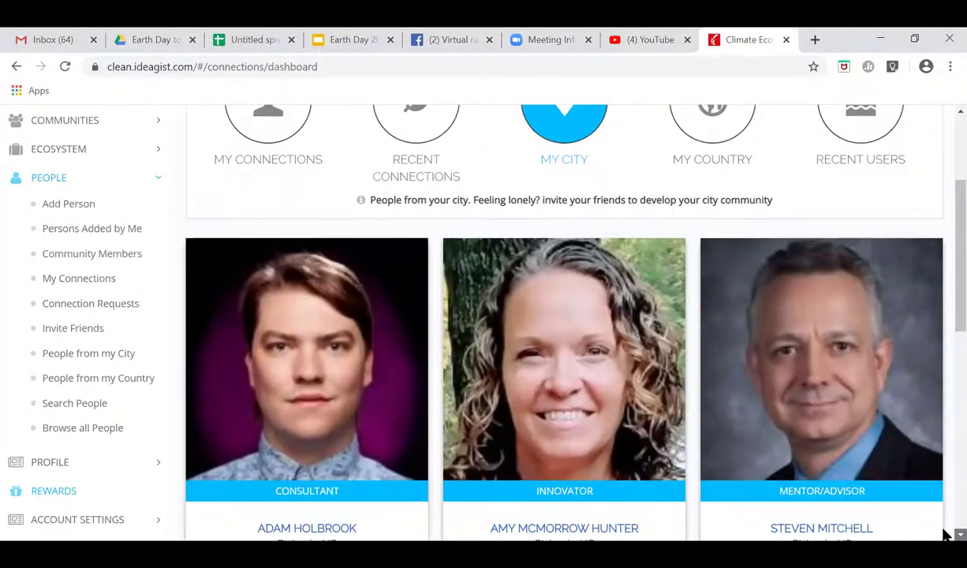
scroll(946, 534, down, 1)
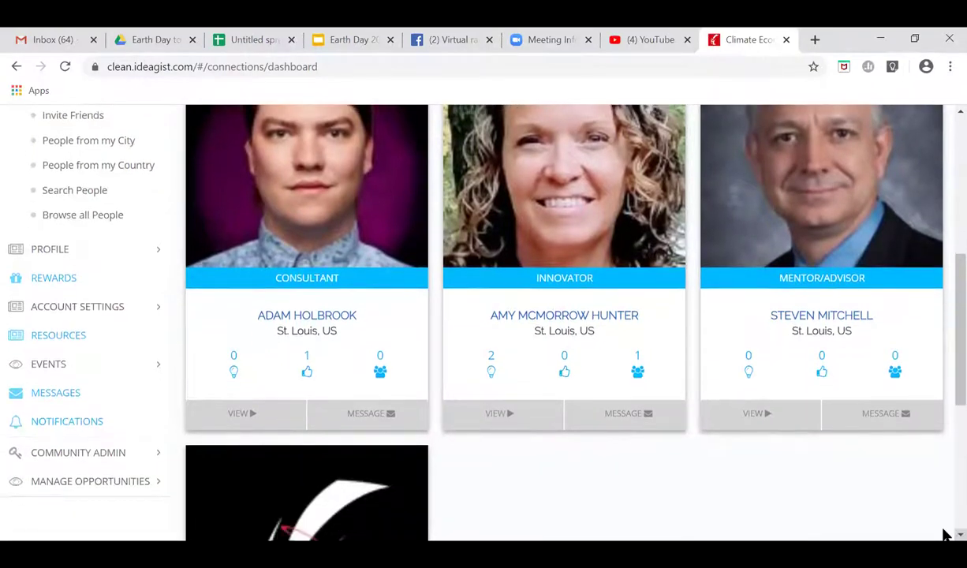
scroll(946, 534, down, 1)
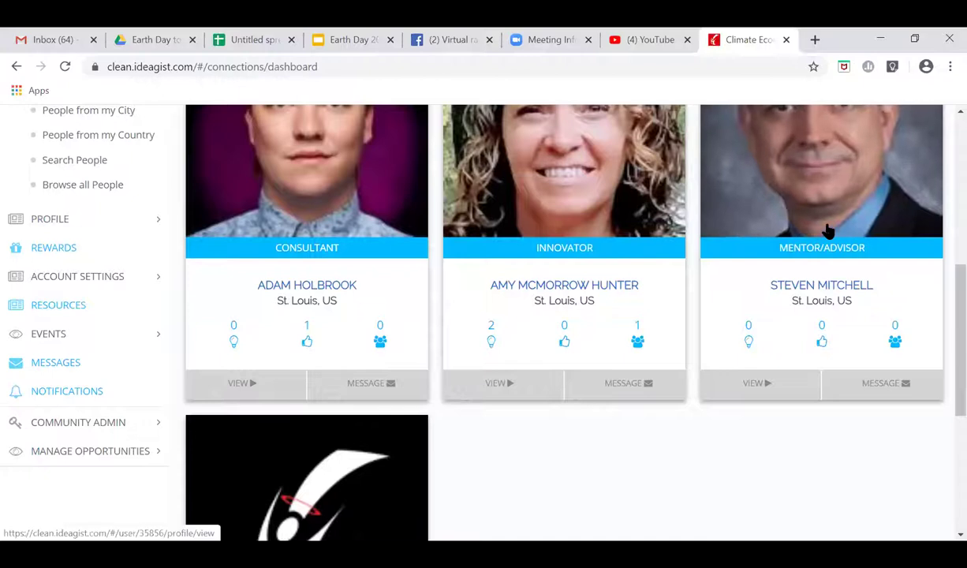
scroll(946, 536, down, 5)
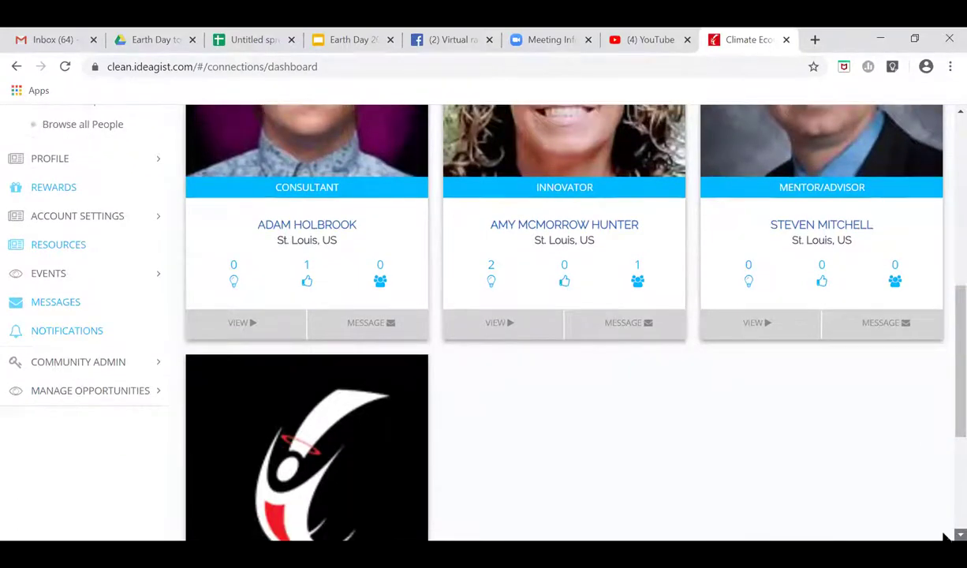
scroll(946, 536, down, 3)
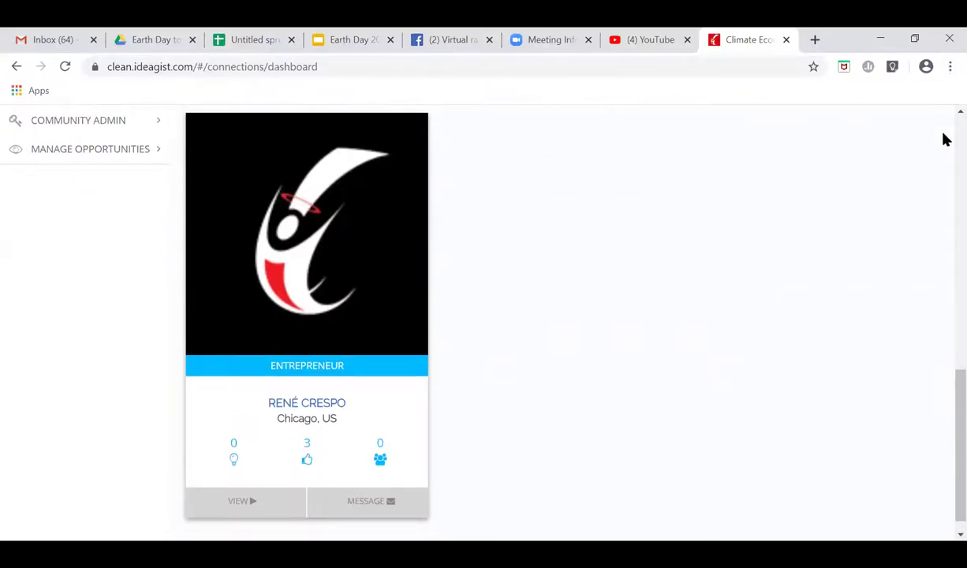
scroll(943, 138, up, 15)
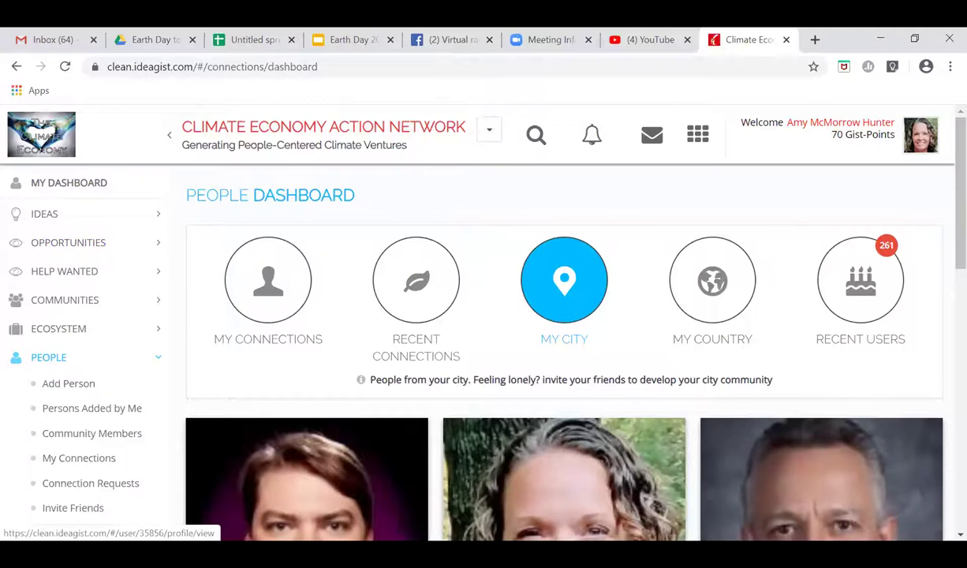
scroll(946, 535, down, 2)
scroll(946, 535, down, 5)
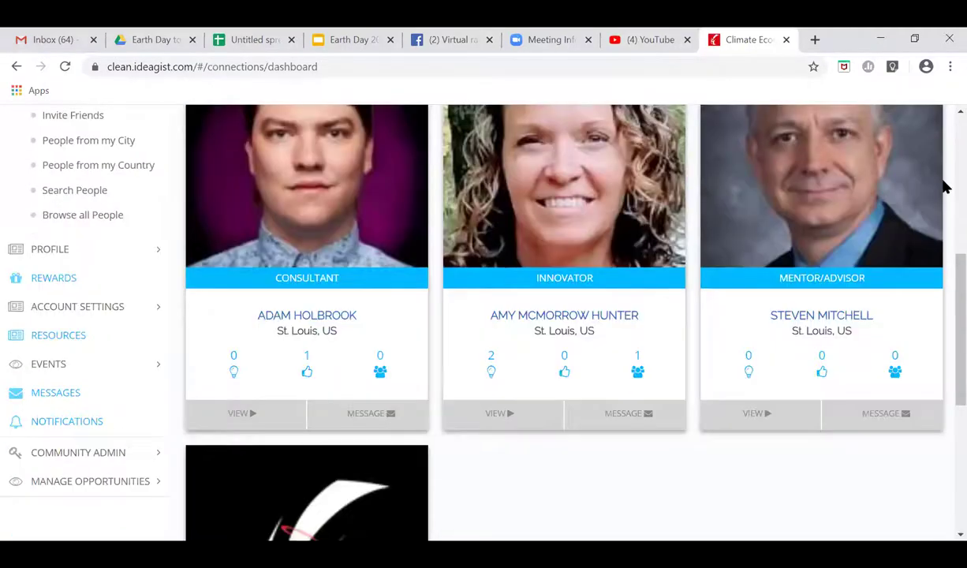
- Open the Ecosystem company dashboard and review the descriptions of the recent companies
scroll(946, 153, up, 5)
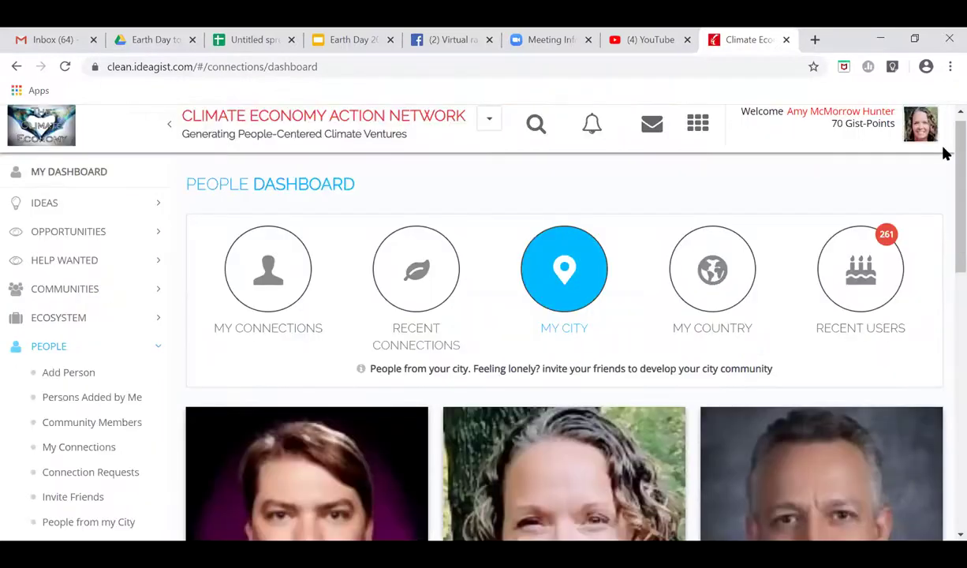
click(63, 324)
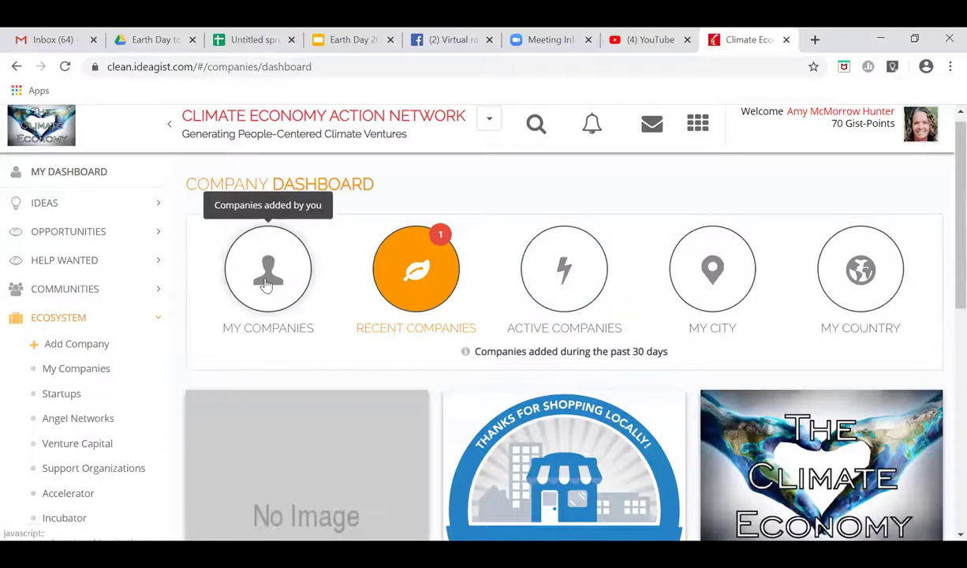
click(416, 268)
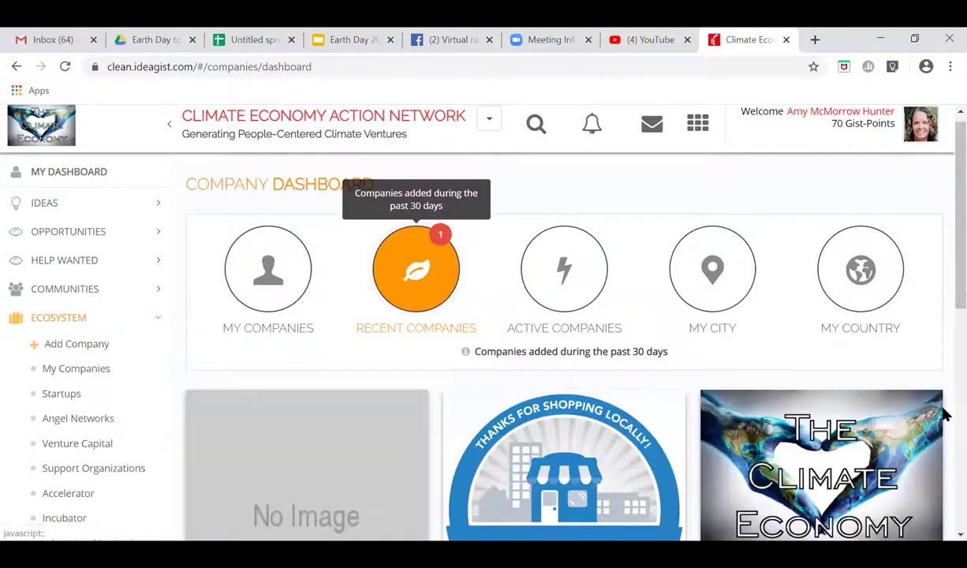
scroll(945, 504, down, 3)
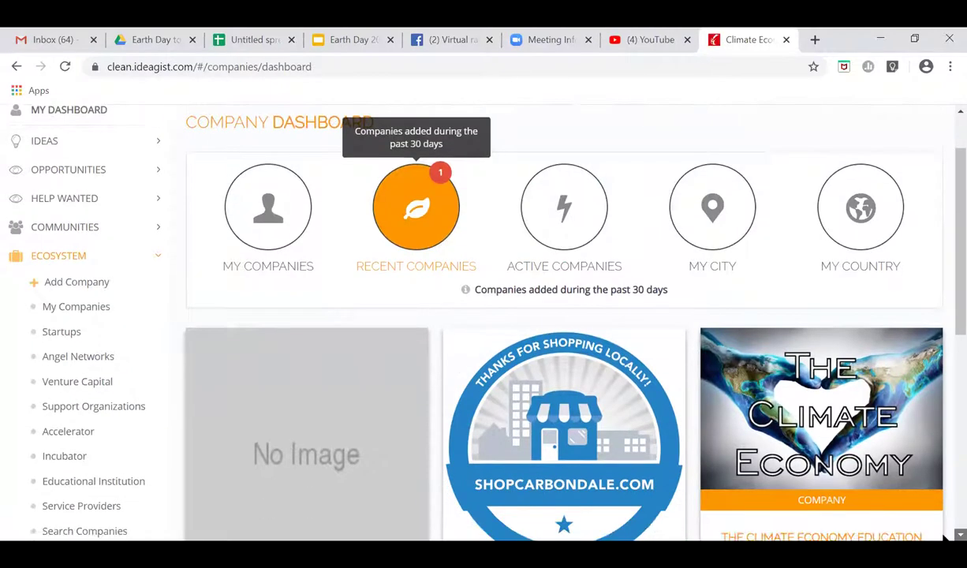
scroll(946, 536, down, 4)
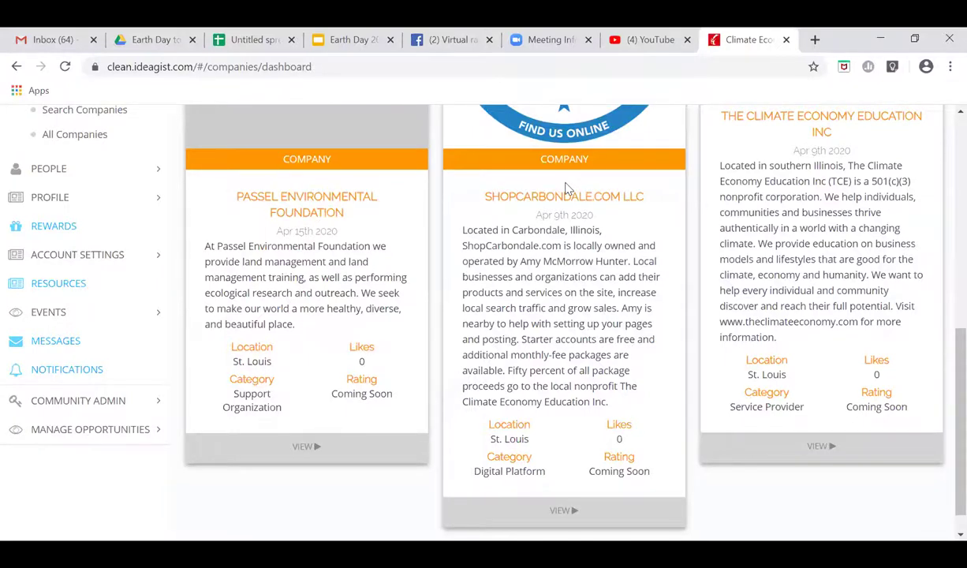
scroll(945, 144, up, 6)
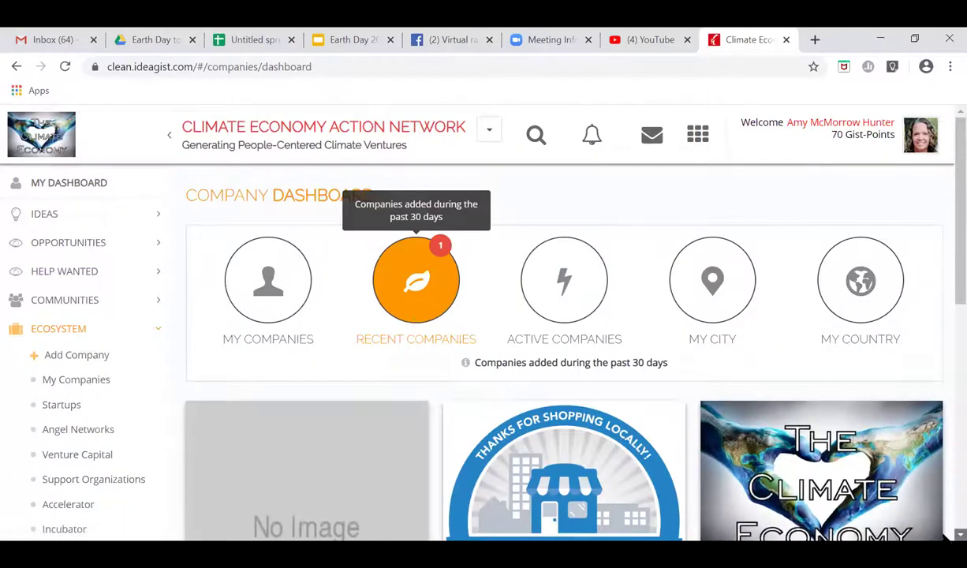
scroll(945, 534, down, 1)
scroll(945, 536, down, 3)
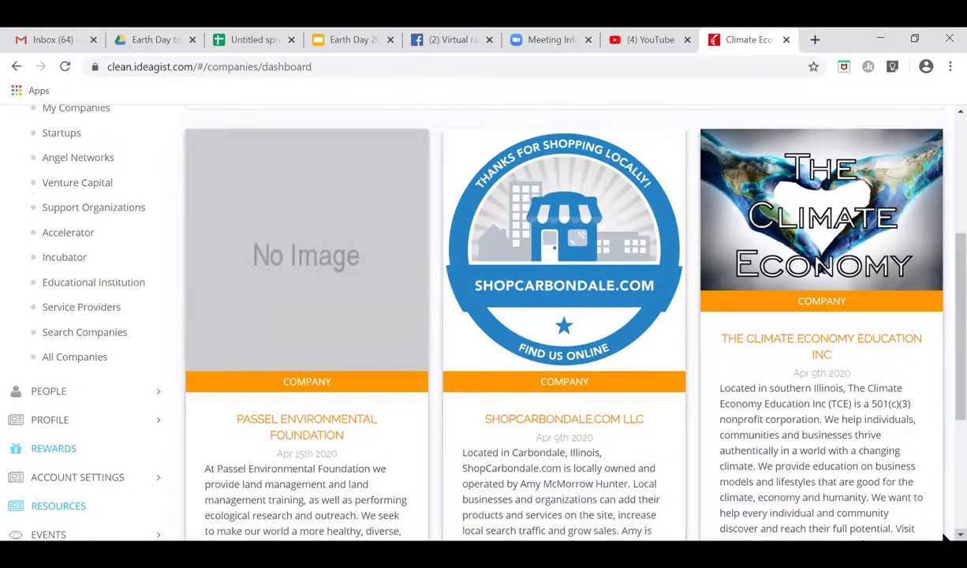
scroll(946, 536, down, 1)
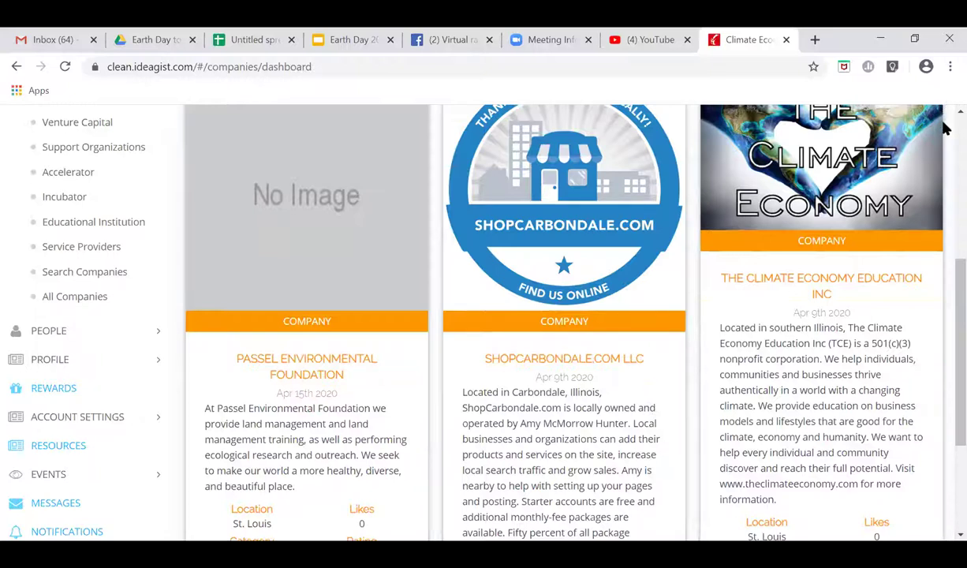
- Open the Ideas dashboard, look over the recent ideas and browse all idea categories
scroll(945, 128, up, 5)
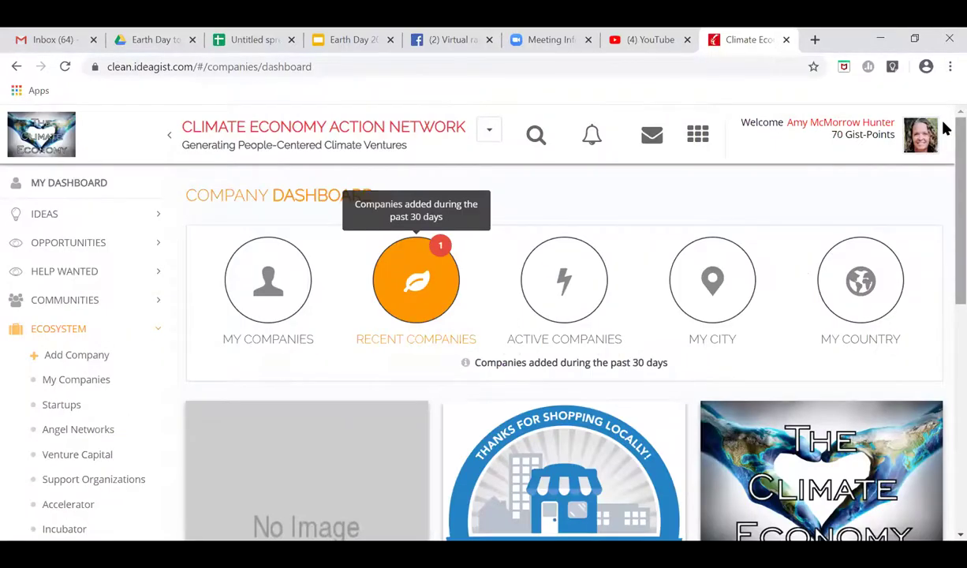
click(45, 214)
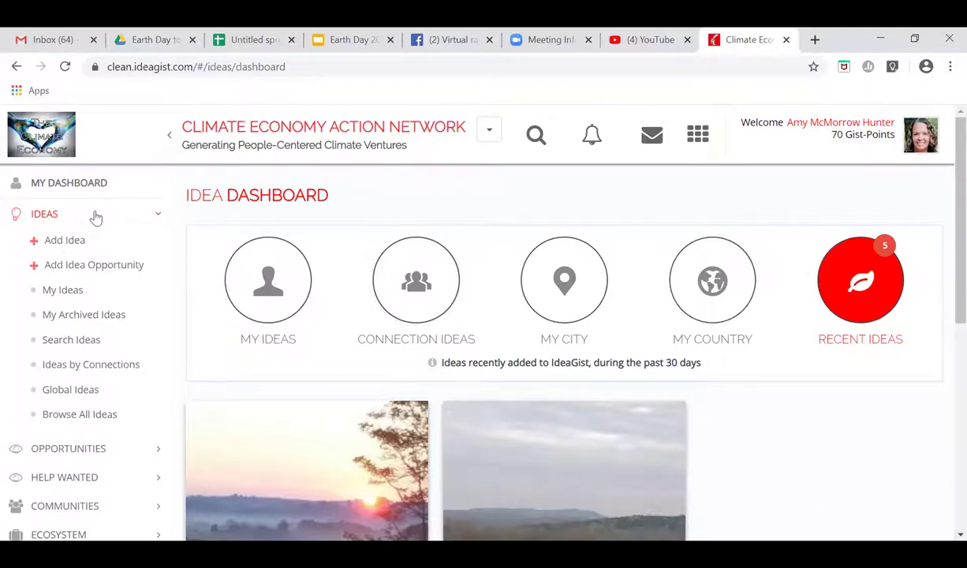
scroll(944, 537, down, 4)
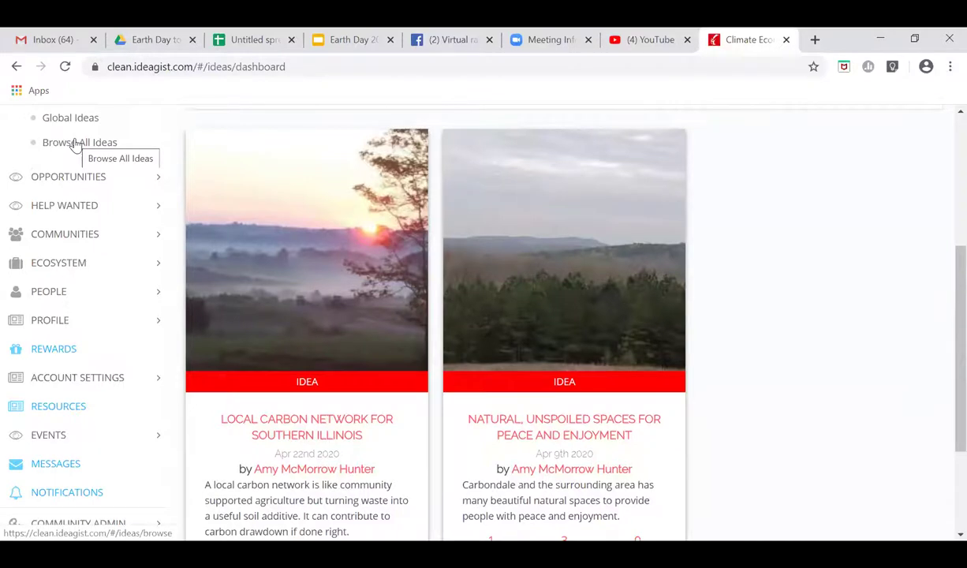
click(75, 146)
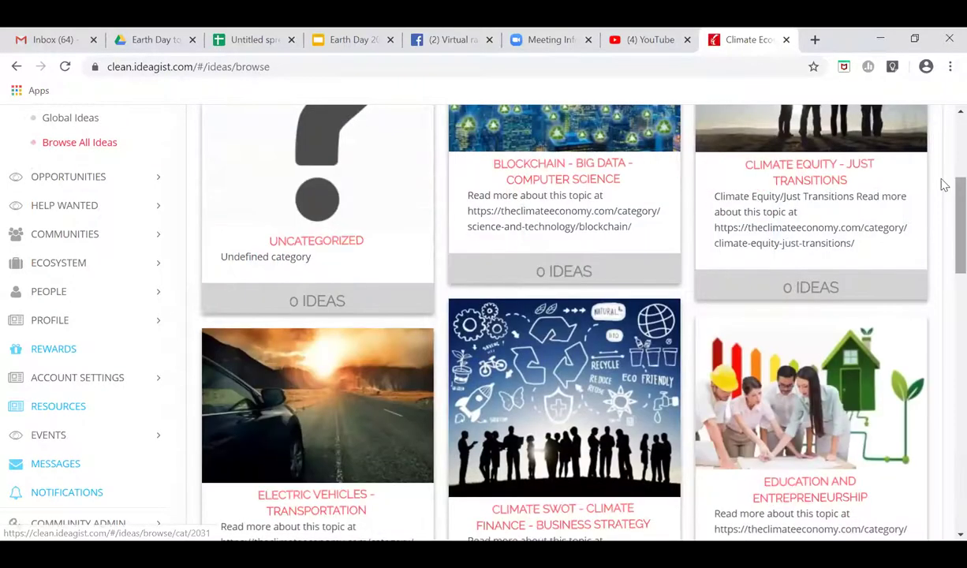
scroll(945, 138, up, 4)
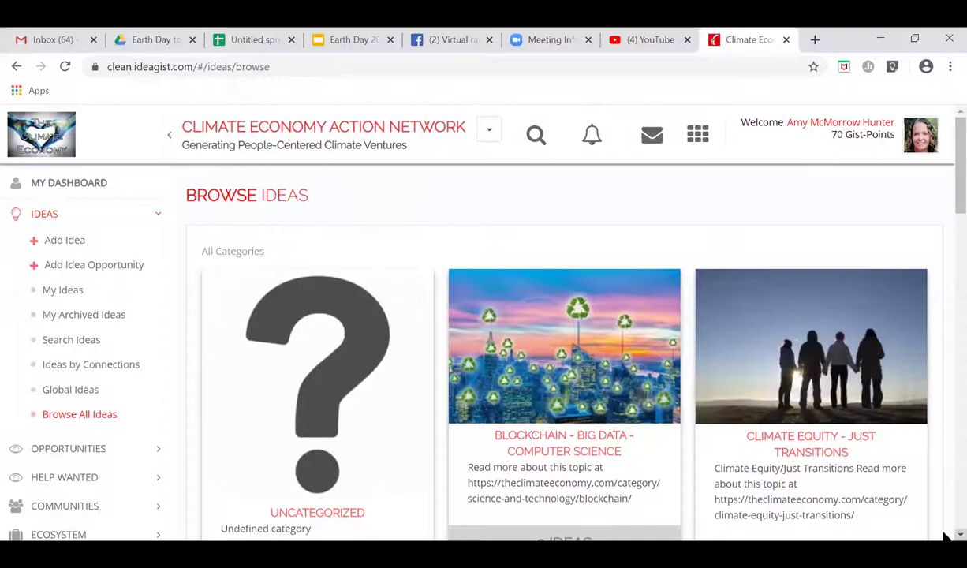
- Look through all the idea category cards, from Uncategorized down to Youth Climate Economy Ventures
scroll(945, 536, down, 1)
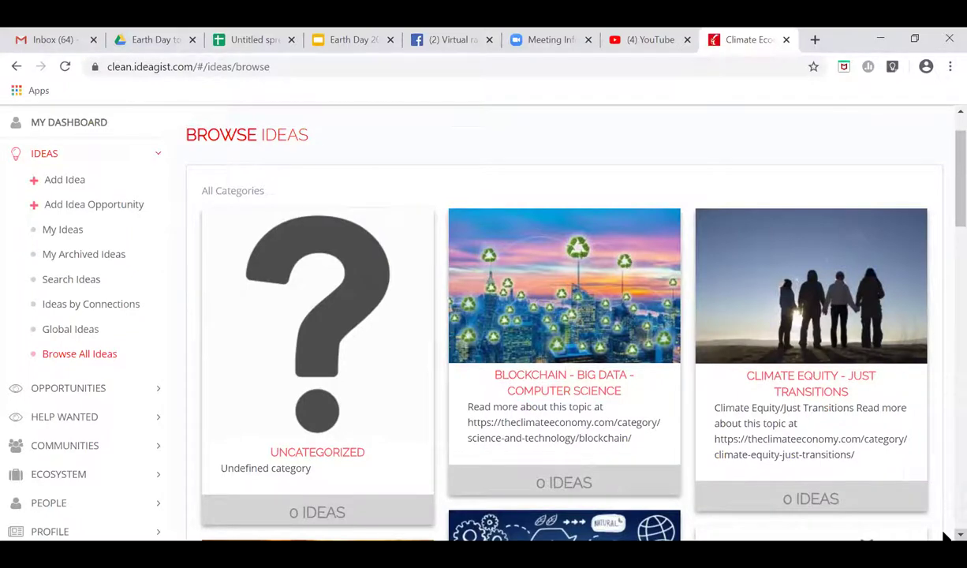
scroll(946, 536, down, 2)
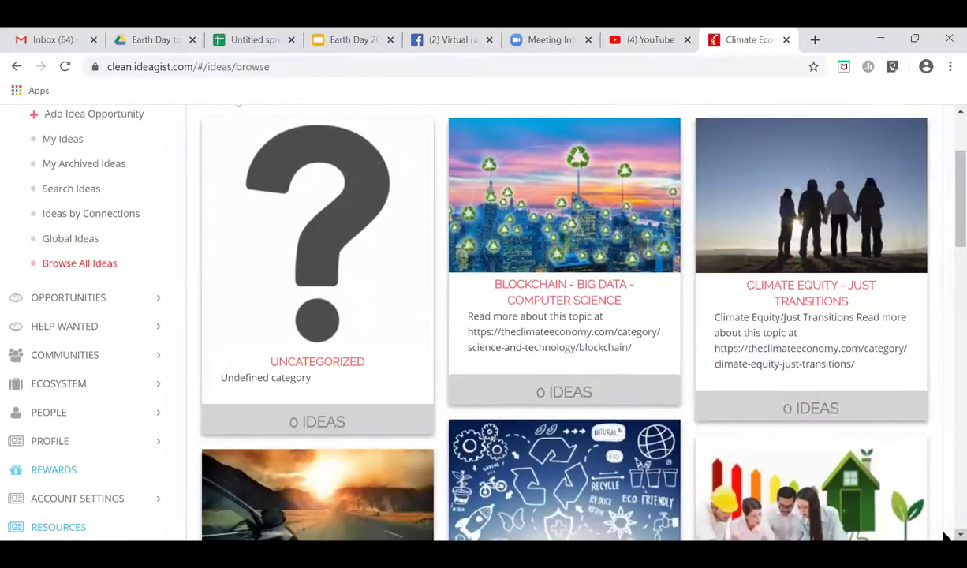
scroll(946, 537, down, 2)
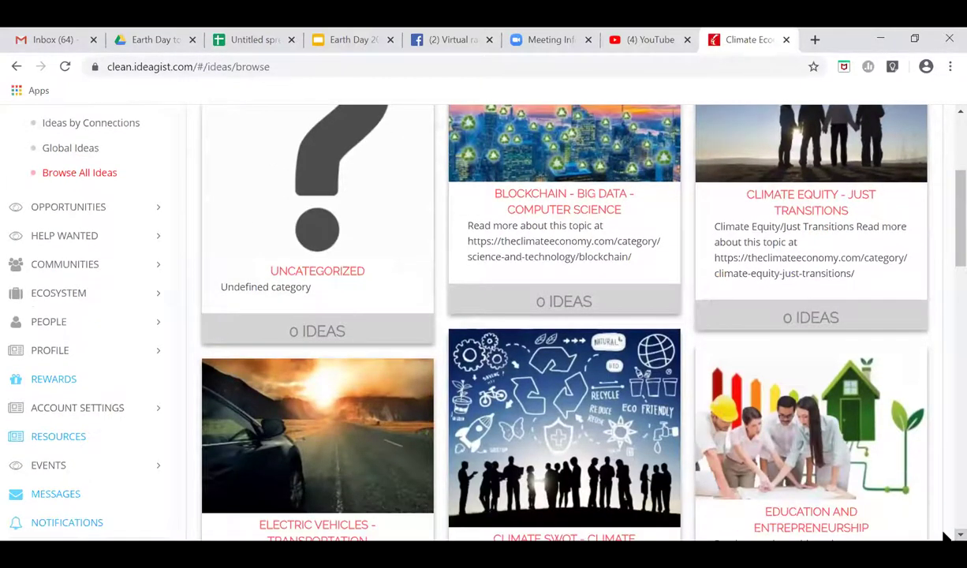
scroll(946, 537, down, 1)
scroll(946, 536, down, 1)
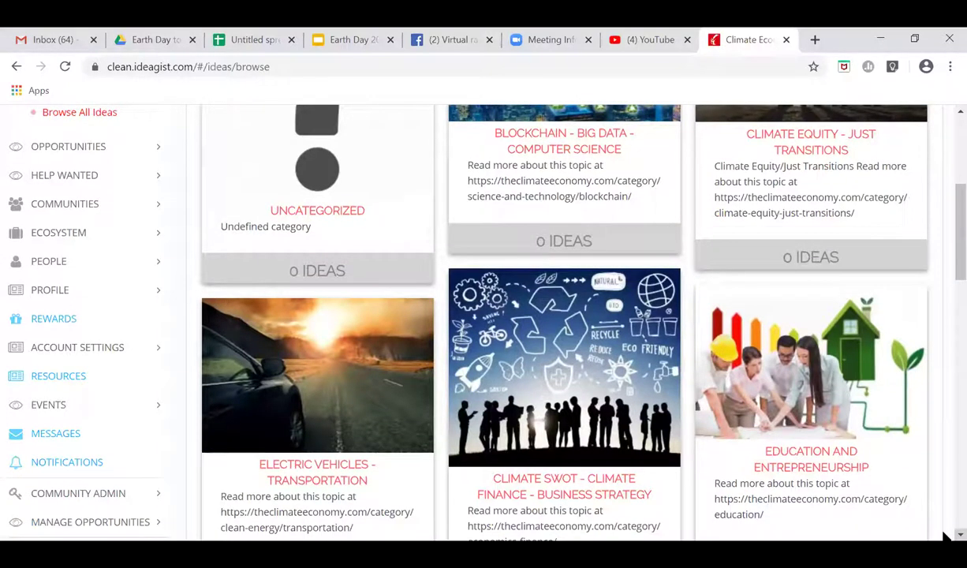
scroll(946, 536, down, 4)
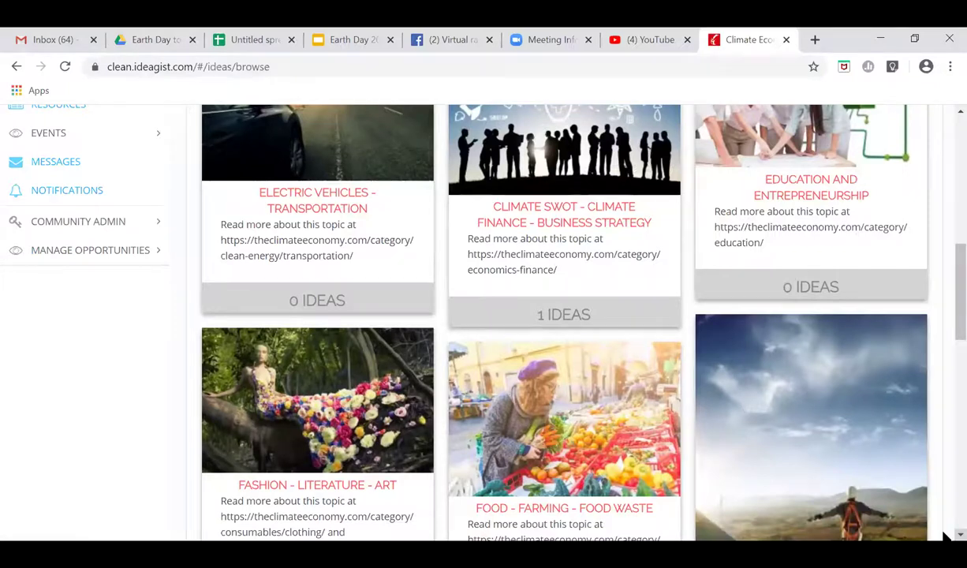
scroll(946, 536, down, 1)
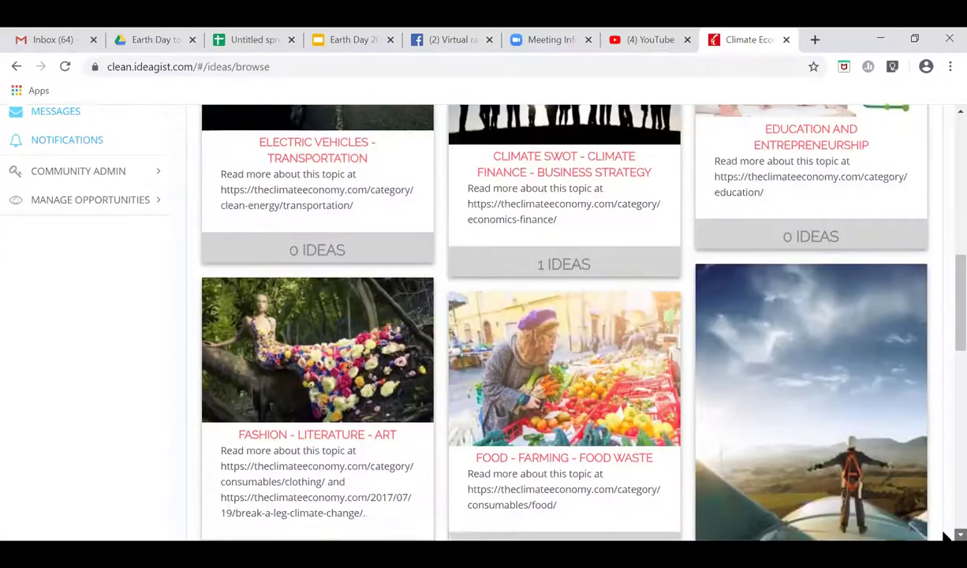
scroll(946, 537, down, 1)
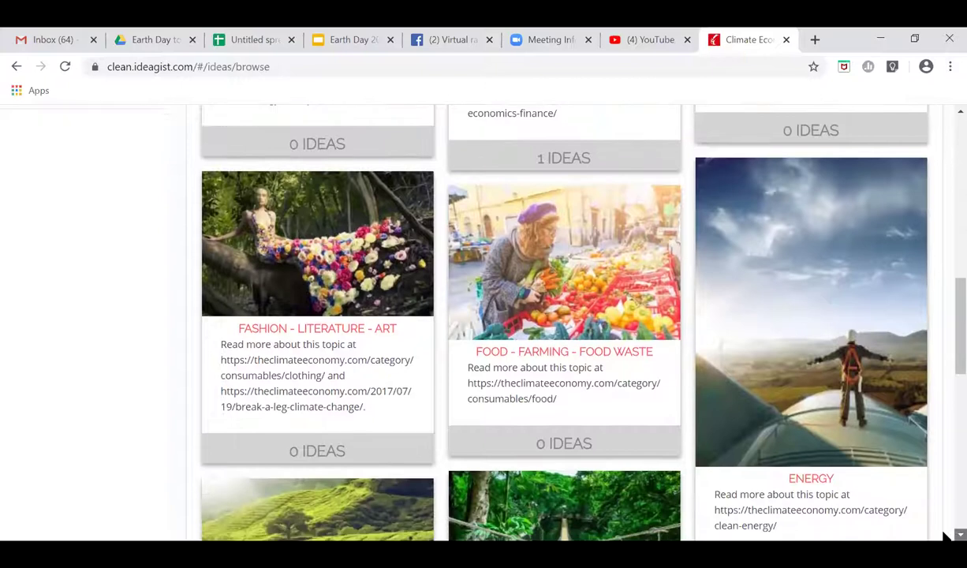
scroll(946, 536, down, 1)
scroll(946, 536, down, 2)
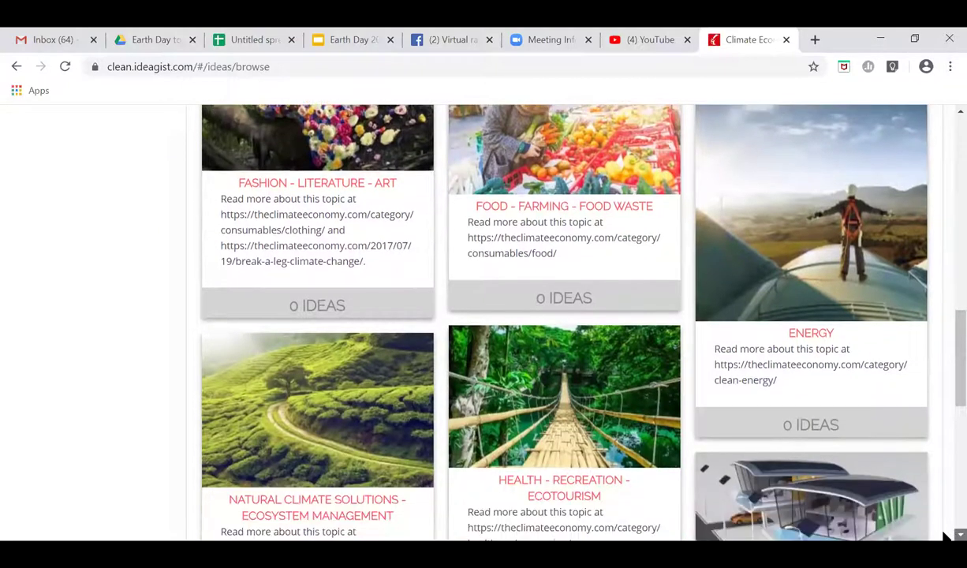
scroll(946, 536, down, 2)
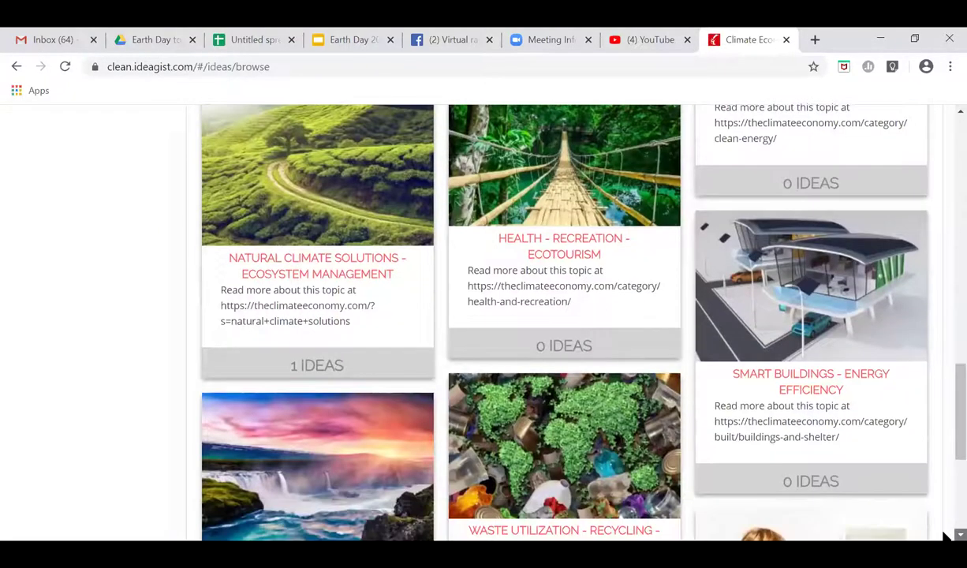
scroll(946, 536, down, 1)
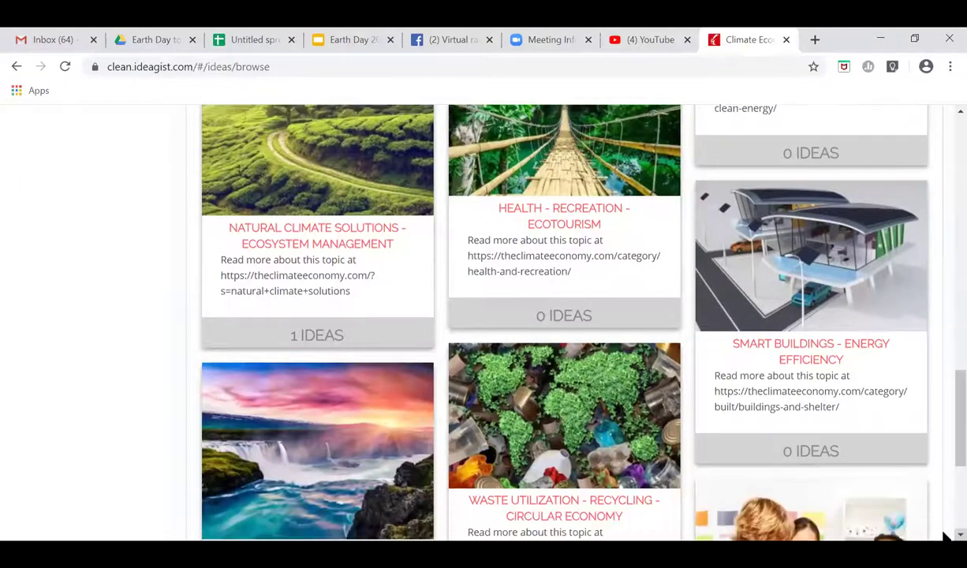
scroll(946, 536, down, 1)
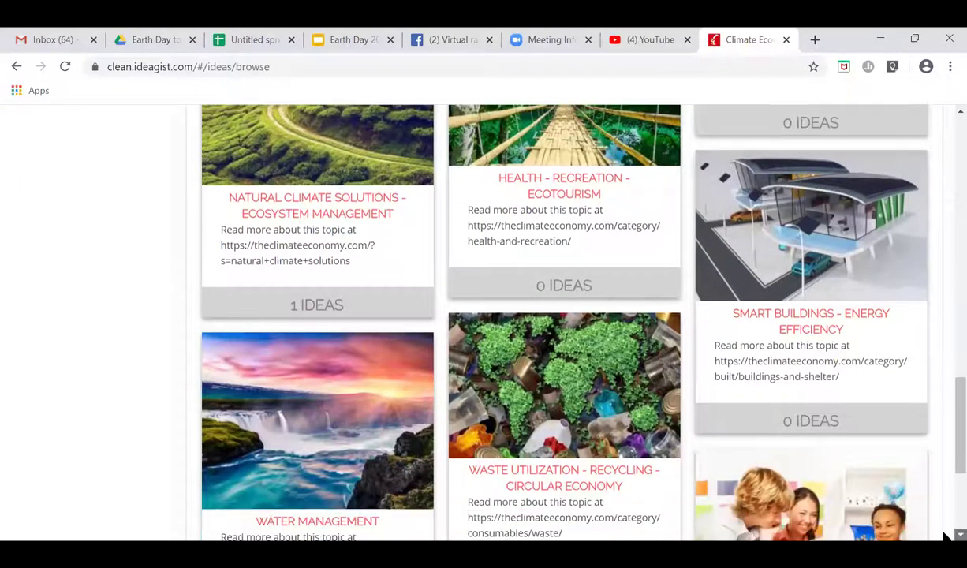
scroll(946, 536, down, 5)
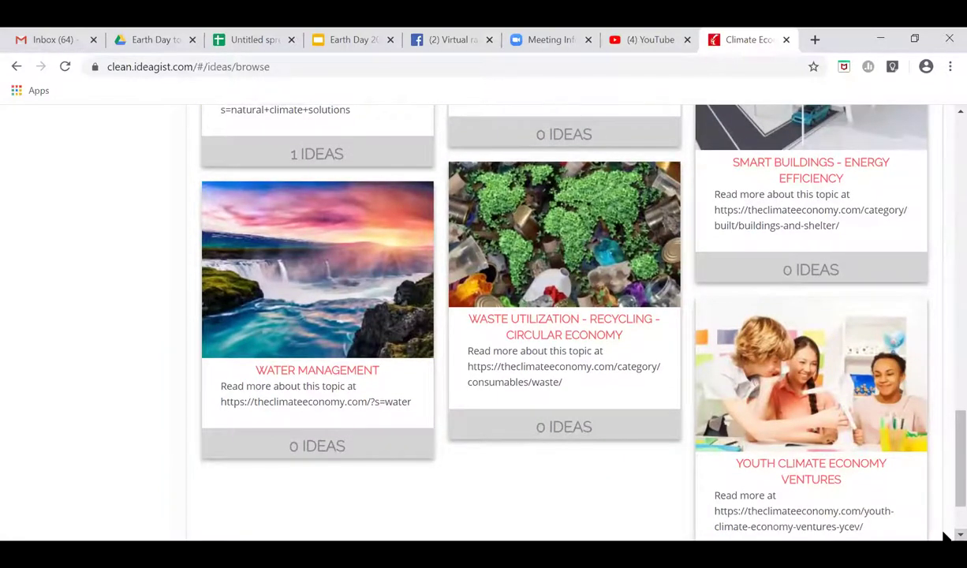
scroll(946, 536, down, 3)
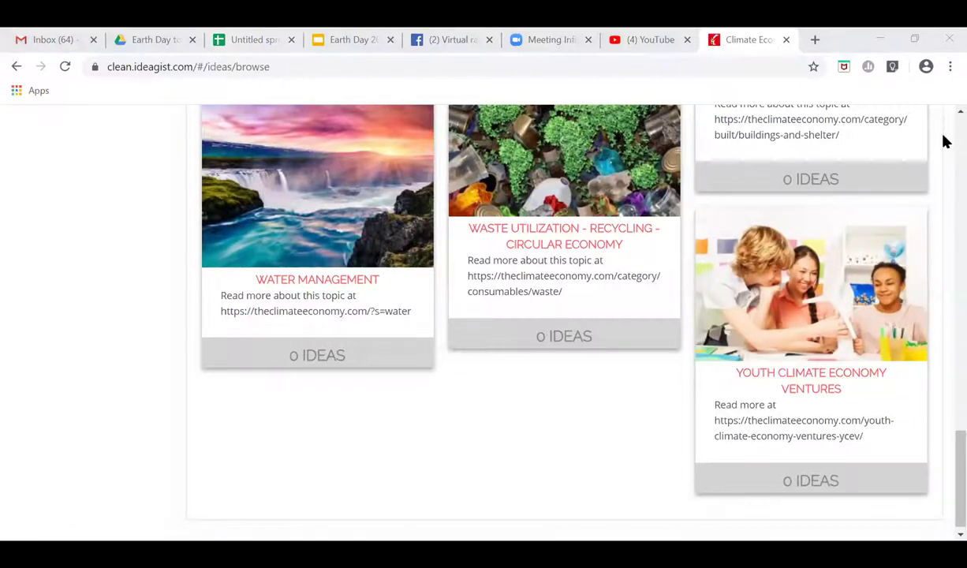
- View the Add New Idea form, and return to the recent ideas on the Ideas dashboard
scroll(945, 140, up, 15)
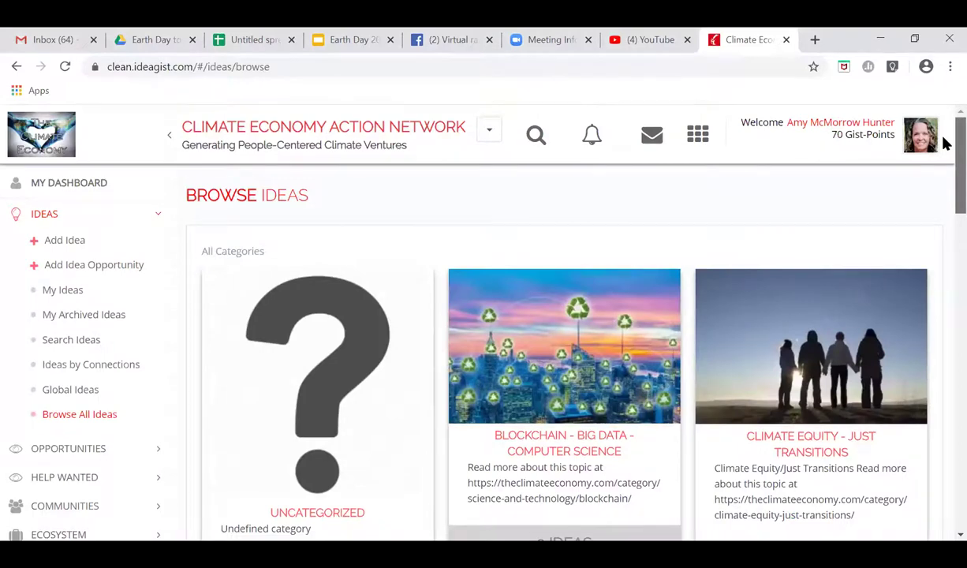
click(73, 244)
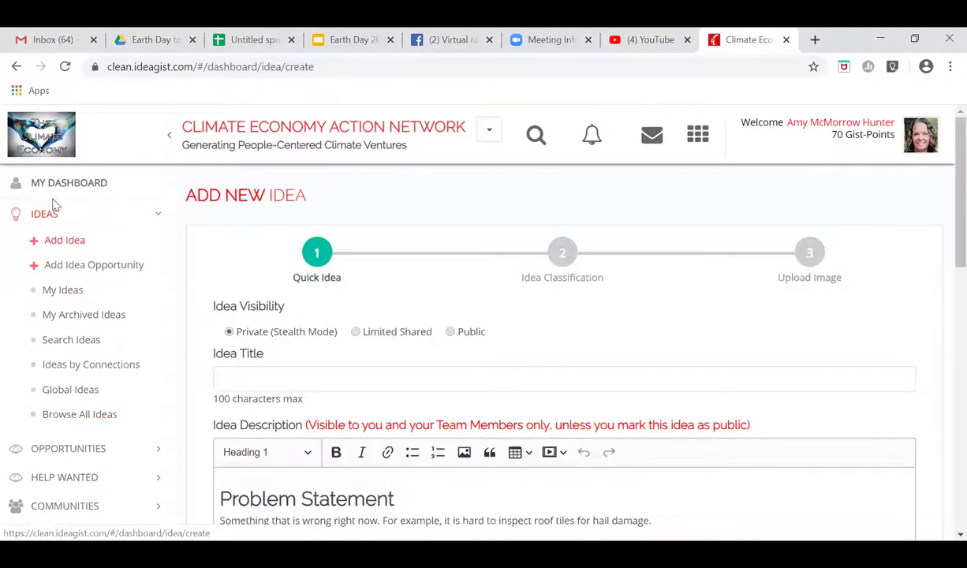
click(47, 218)
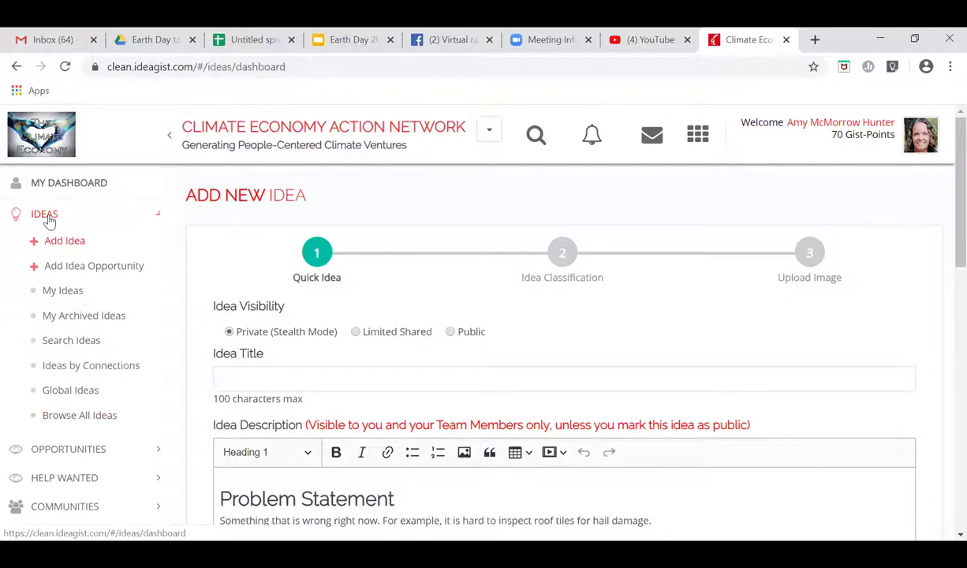
click(958, 534)
scroll(944, 537, down, 5)
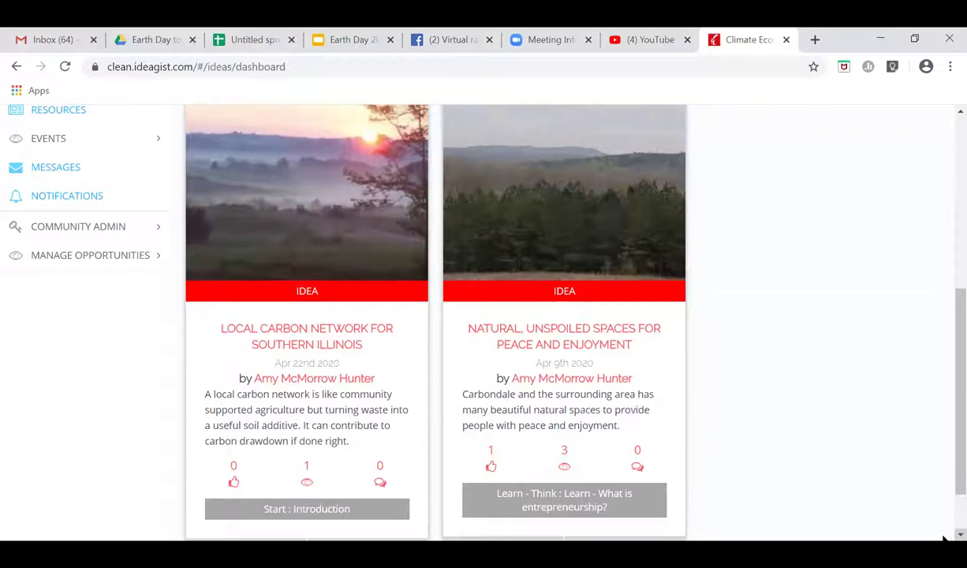
scroll(944, 537, down, 1)
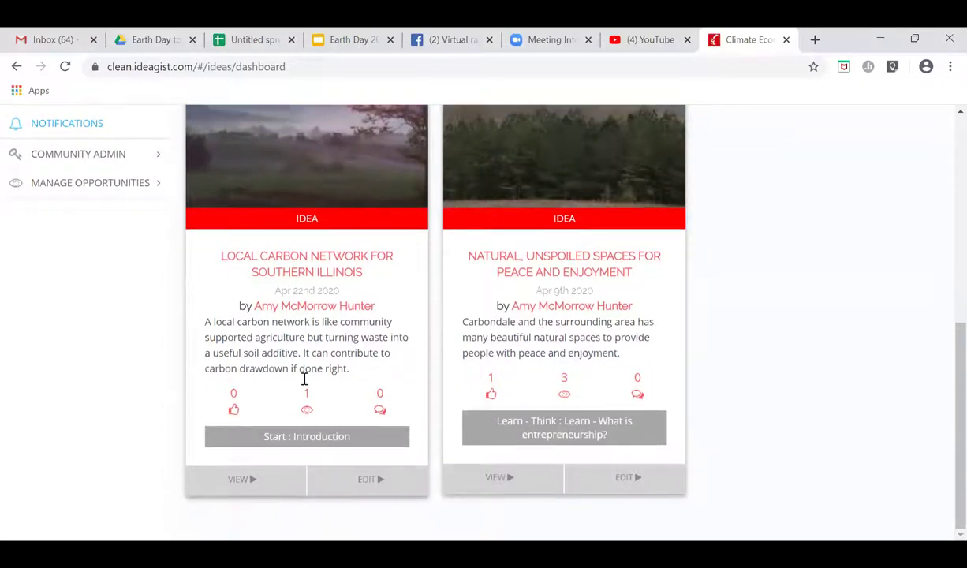
- Open the Local Carbon Network for Southern Illinois idea and review its statistics, stages and details
click(224, 487)
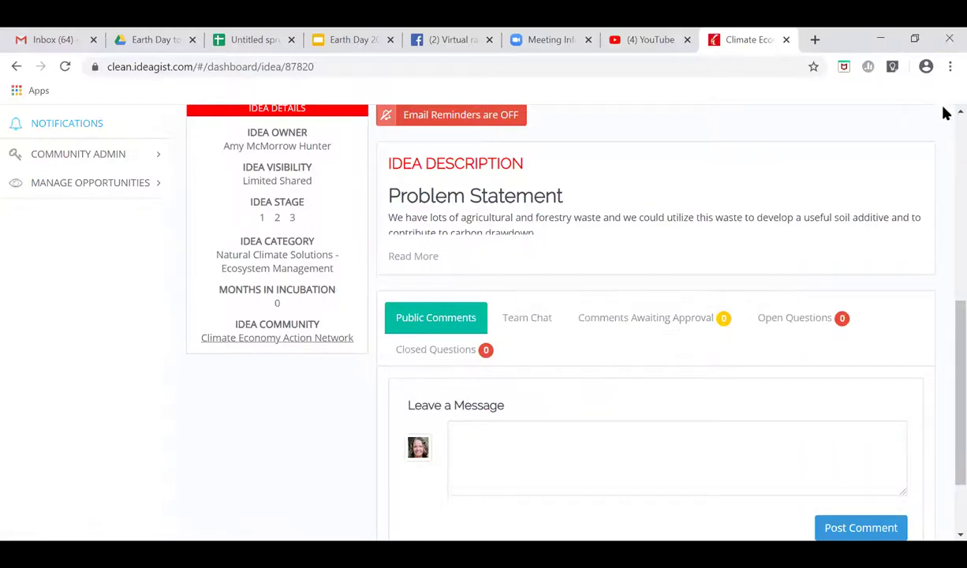
scroll(946, 115, up, 1)
scroll(946, 115, up, 3)
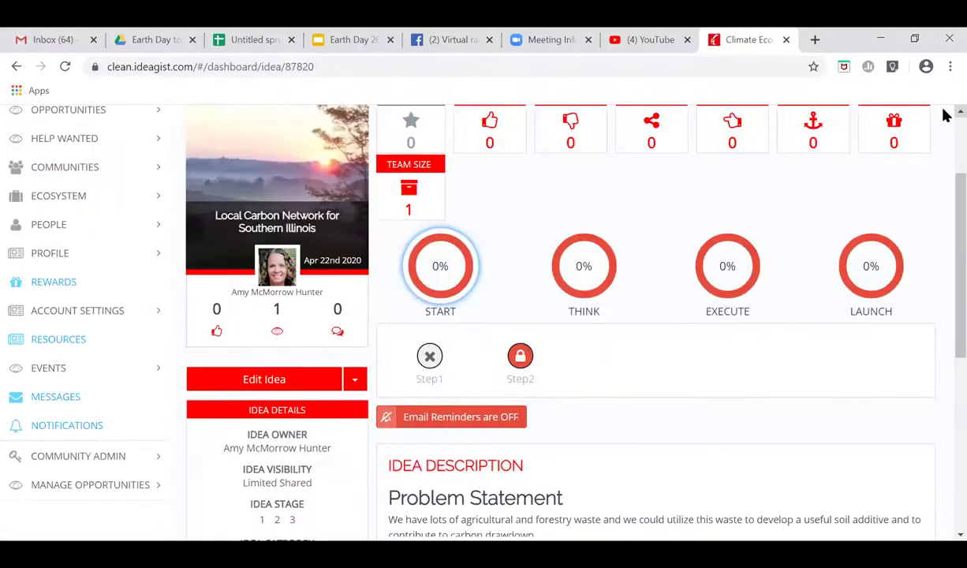
scroll(946, 115, up, 2)
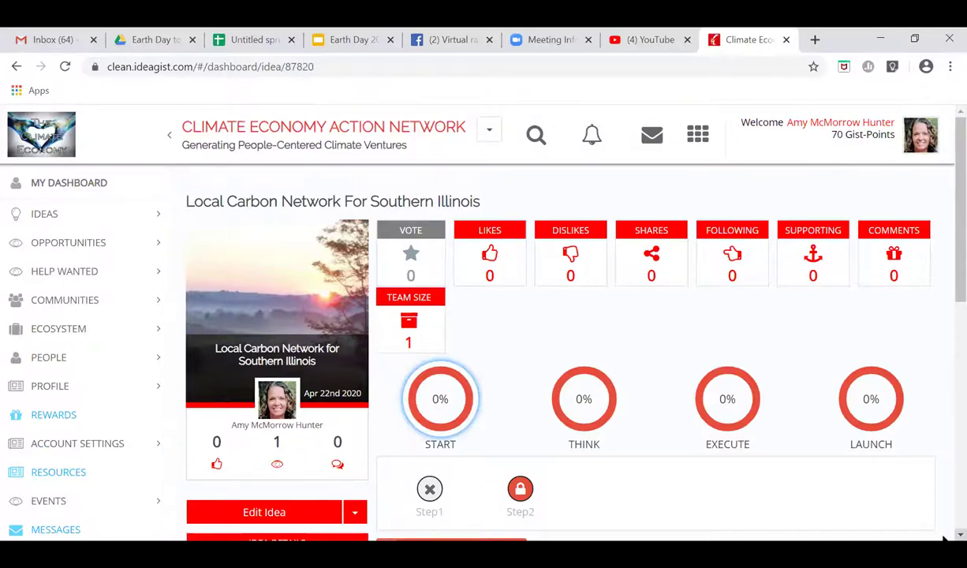
scroll(943, 535, down, 1)
scroll(944, 537, down, 1)
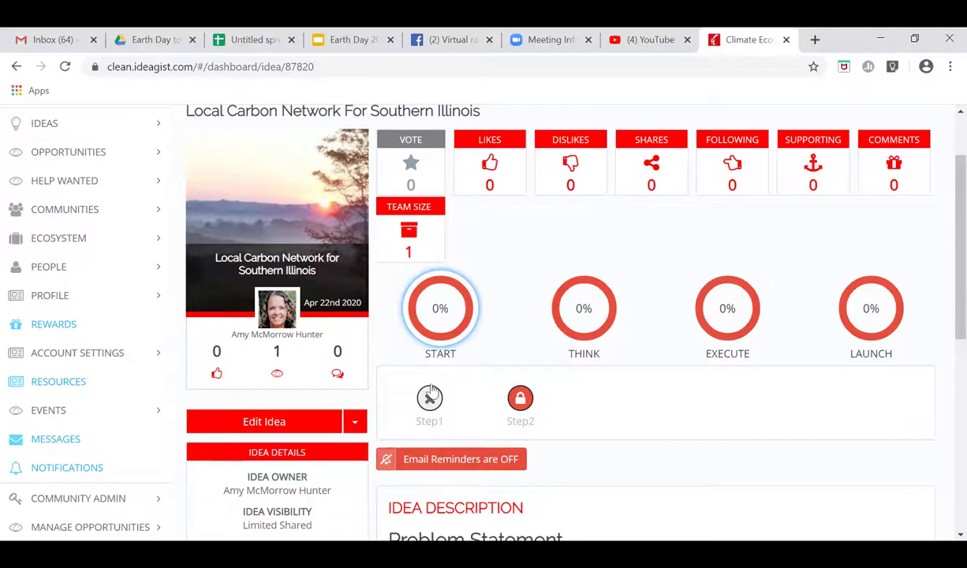
- Read the Introduction in Step1 of the idea's Start stage, mark it complete and close the step details
click(431, 399)
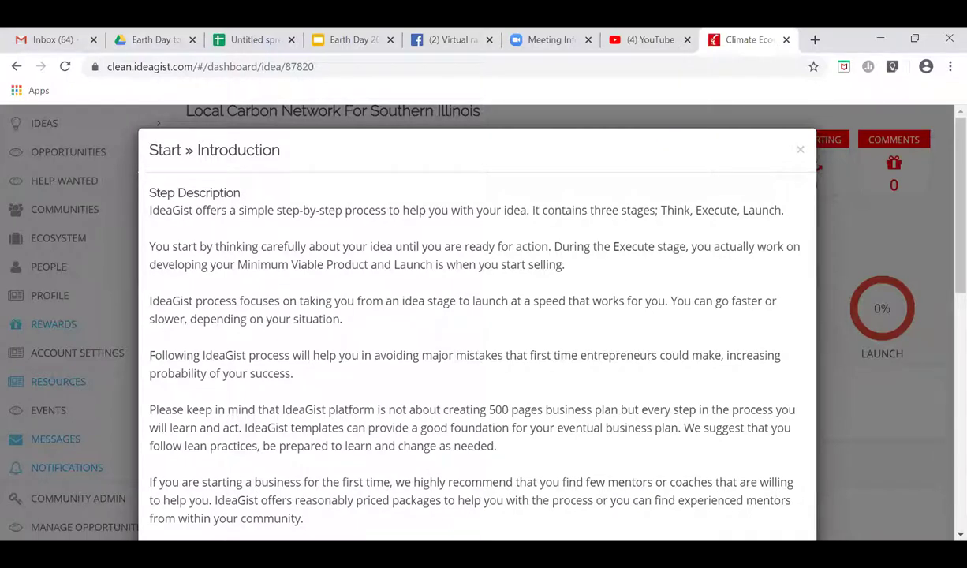
scroll(943, 539, down, 3)
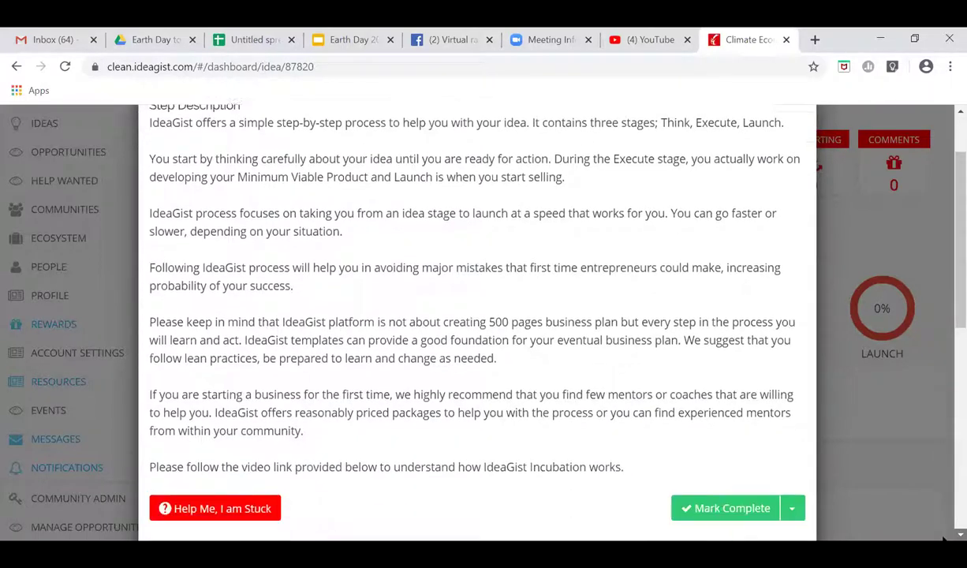
scroll(943, 538, down, 1)
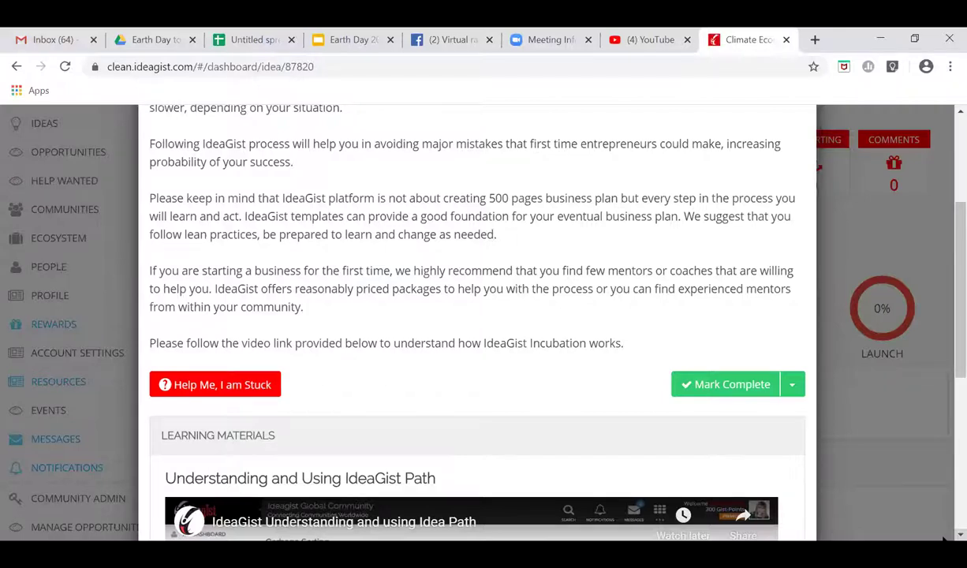
click(721, 387)
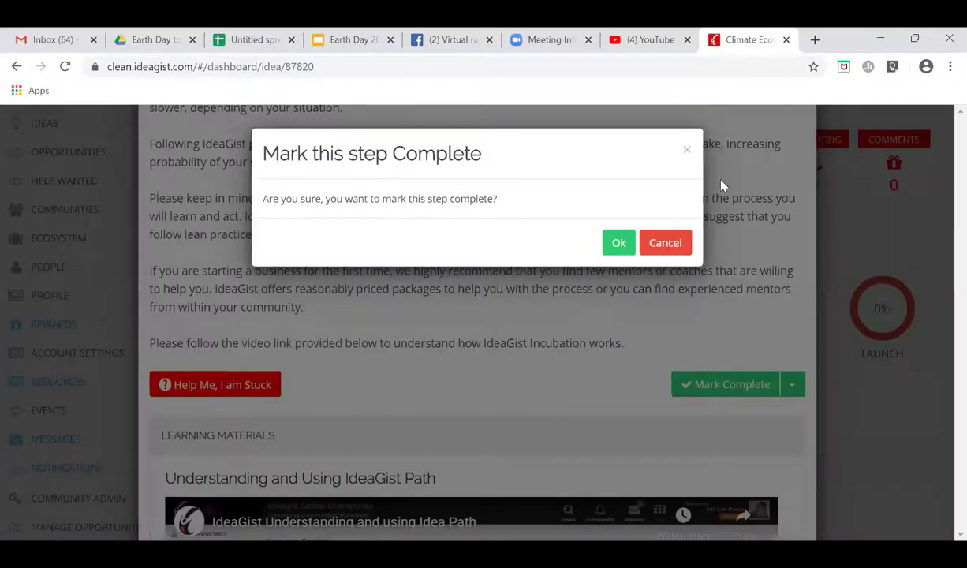
click(617, 245)
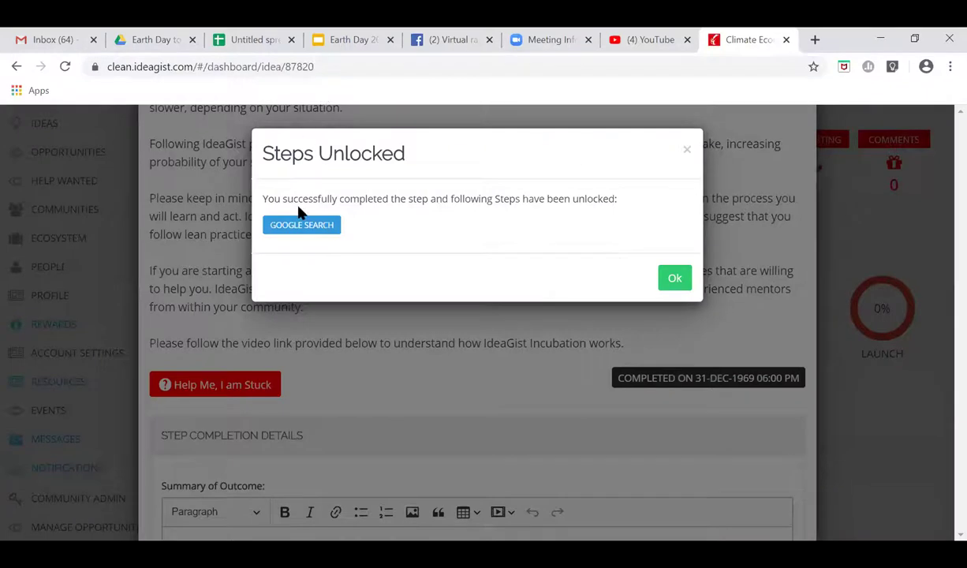
click(674, 280)
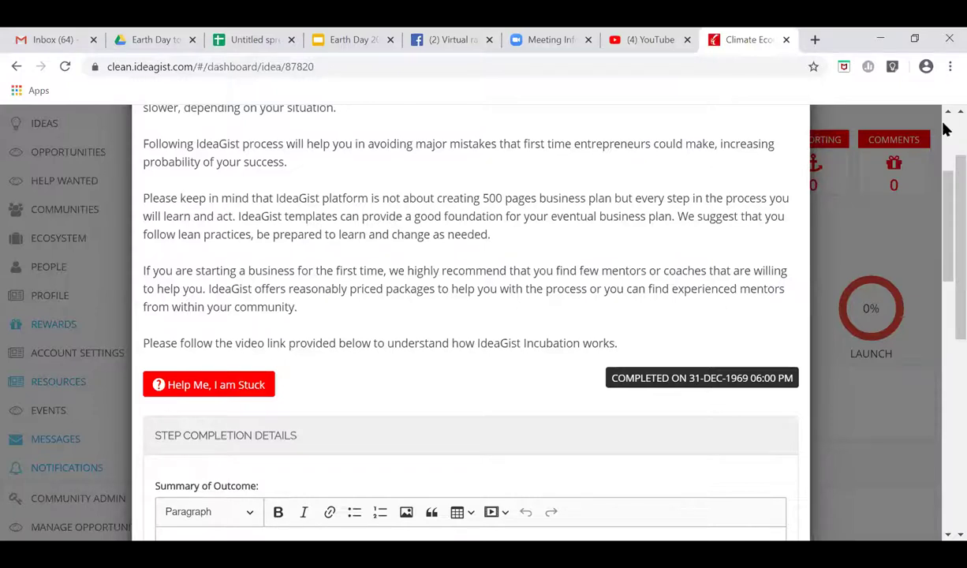
scroll(946, 128, up, 2)
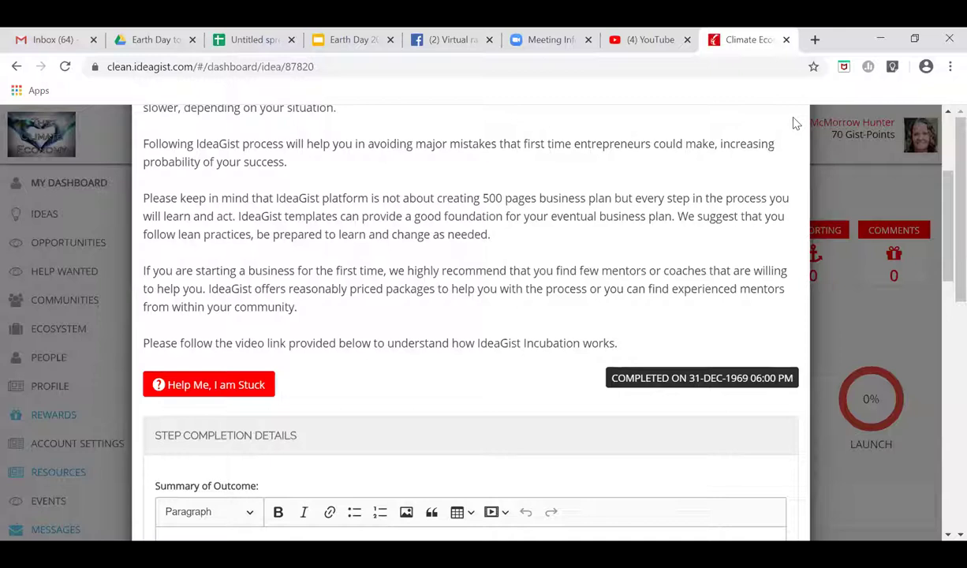
scroll(945, 115, up, 3)
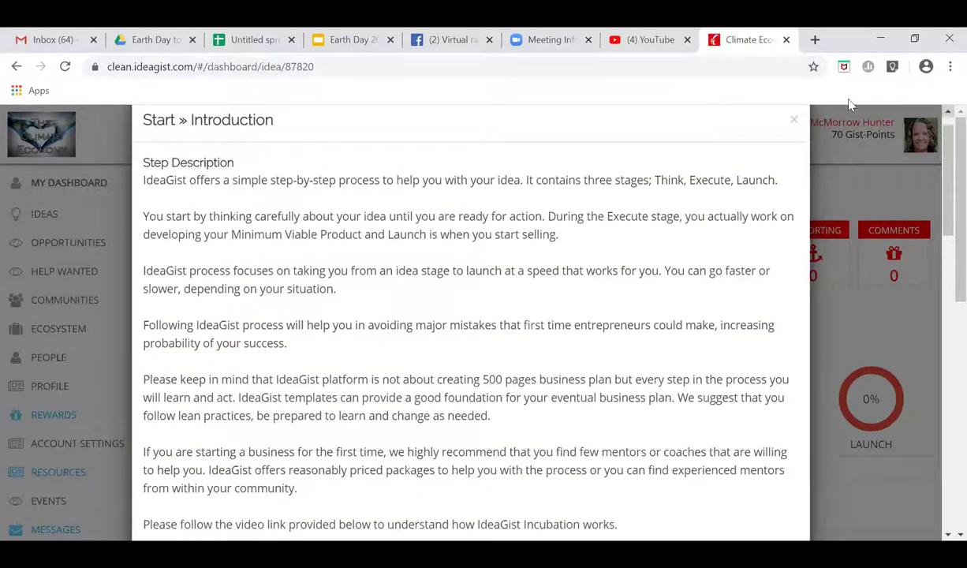
click(793, 121)
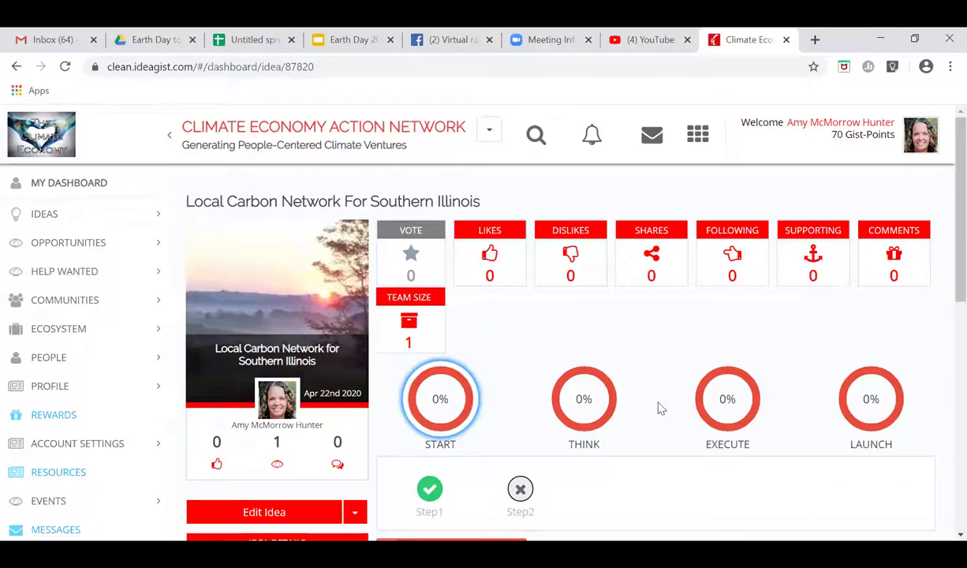
- Show the Think stage of the Local Carbon Network idea and look over its steps
click(587, 402)
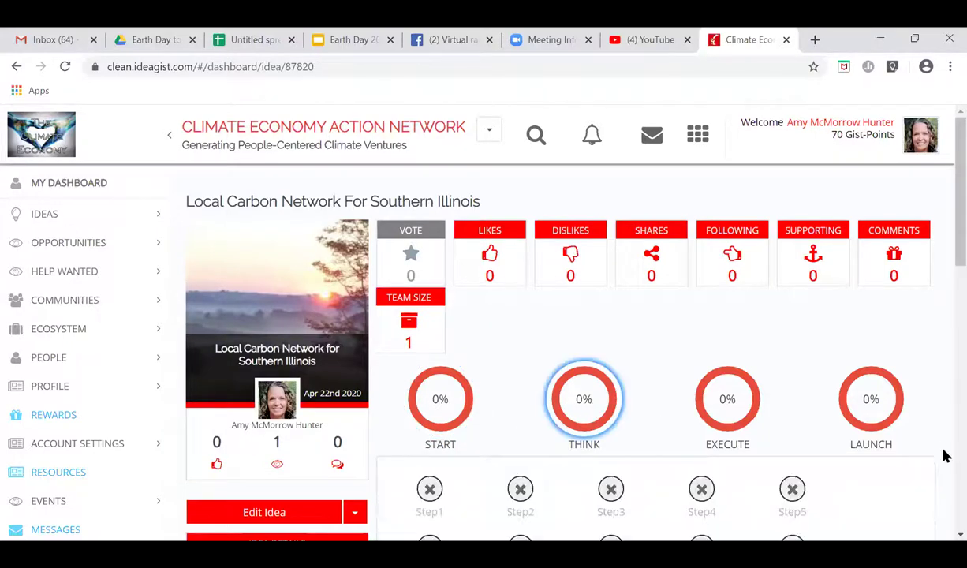
scroll(946, 537, down, 1)
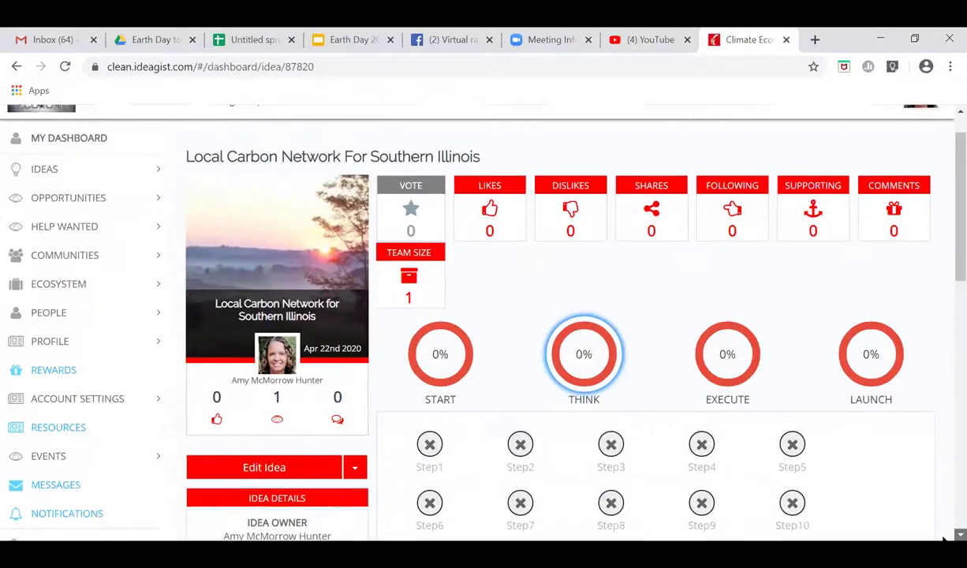
scroll(943, 538, down, 4)
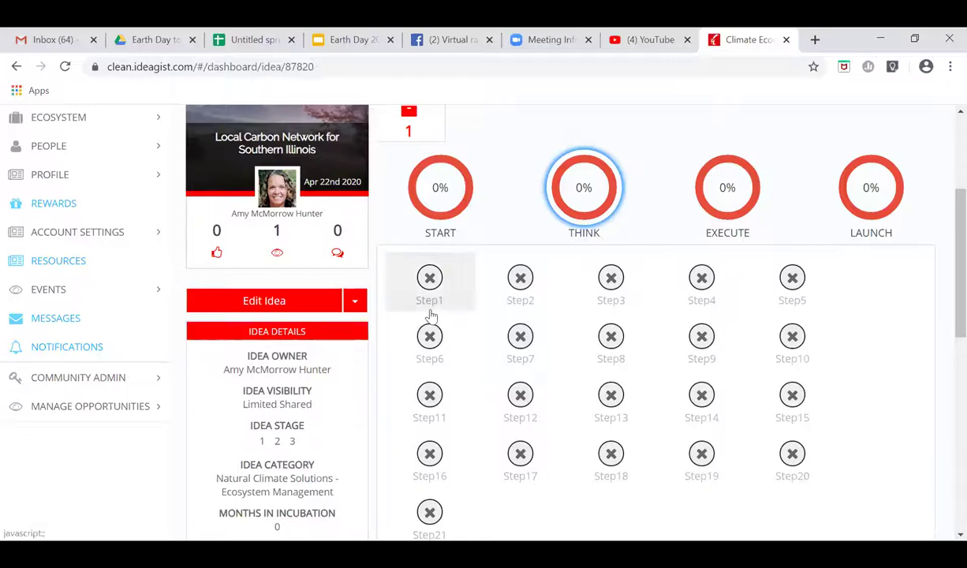
scroll(943, 112, up, 3)
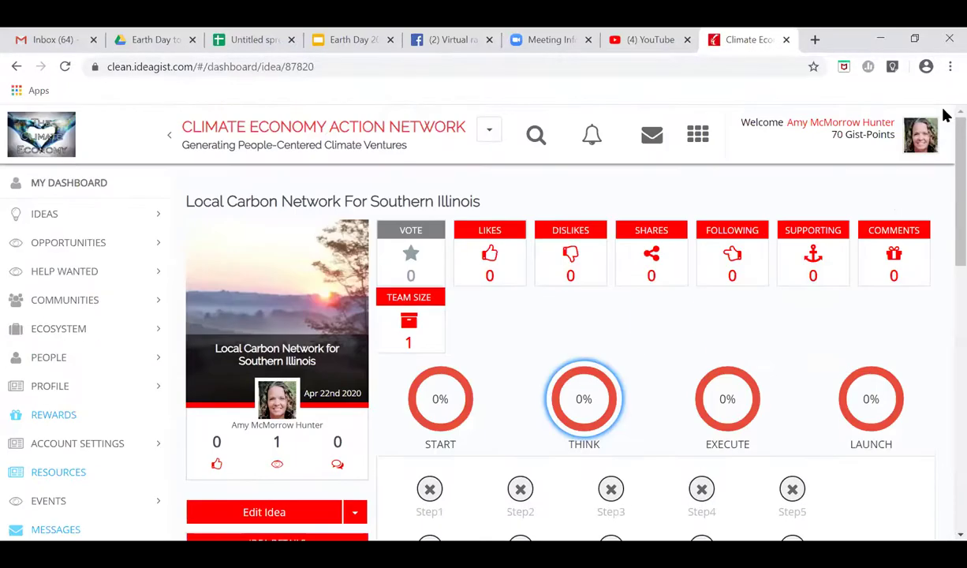
- Open the Local Carbon Network for Southern Illinois idea for editing and show its visibility and title settings
scroll(944, 535, down, 3)
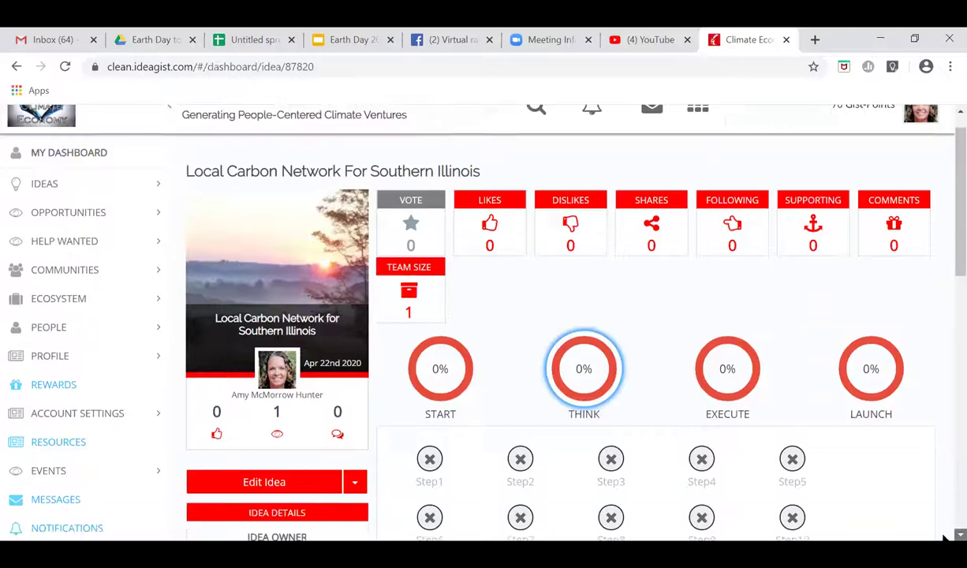
scroll(944, 536, down, 2)
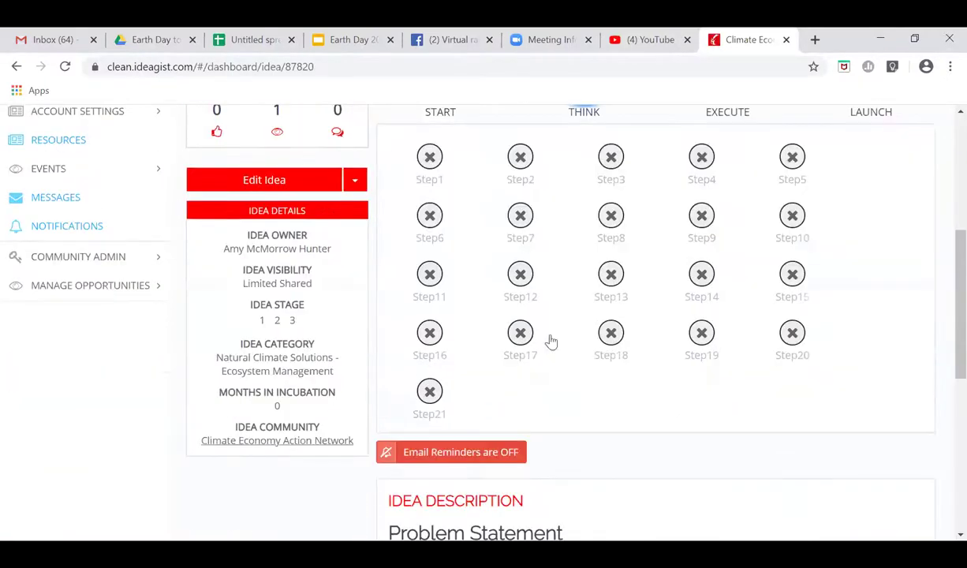
click(307, 182)
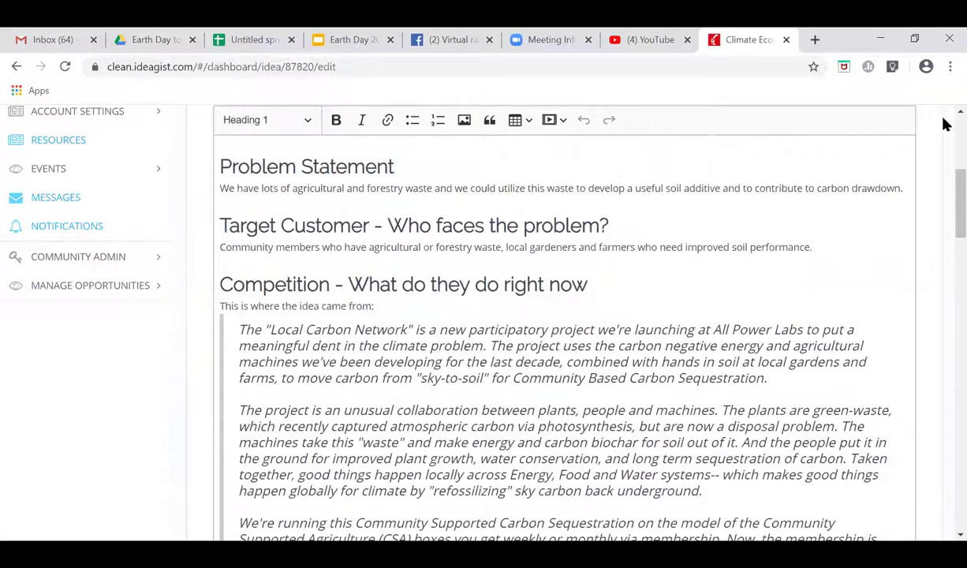
scroll(944, 132, up, 4)
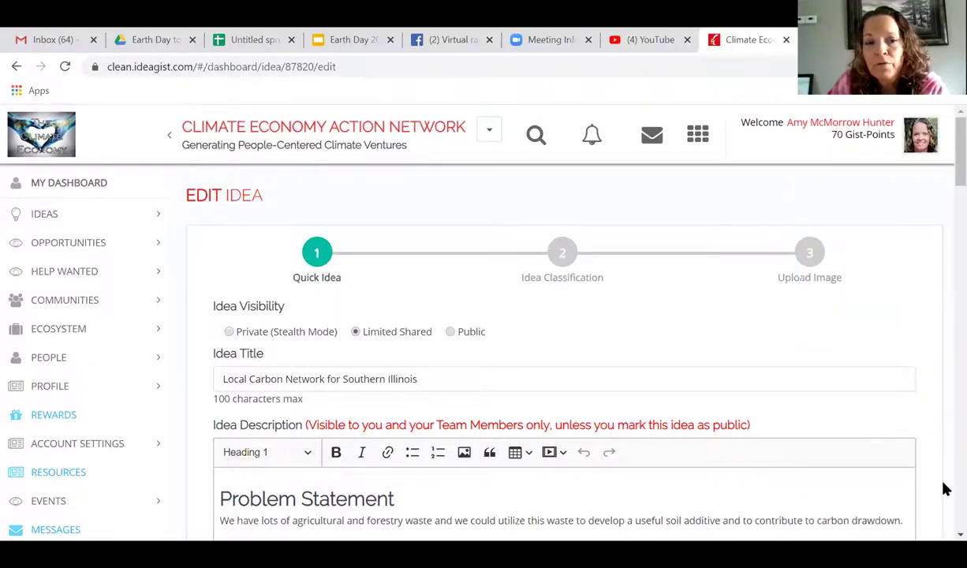
- Review the idea's full description from Problem Statement onward, plus its short public description, video link and encryption settings
scroll(943, 488, down, 5)
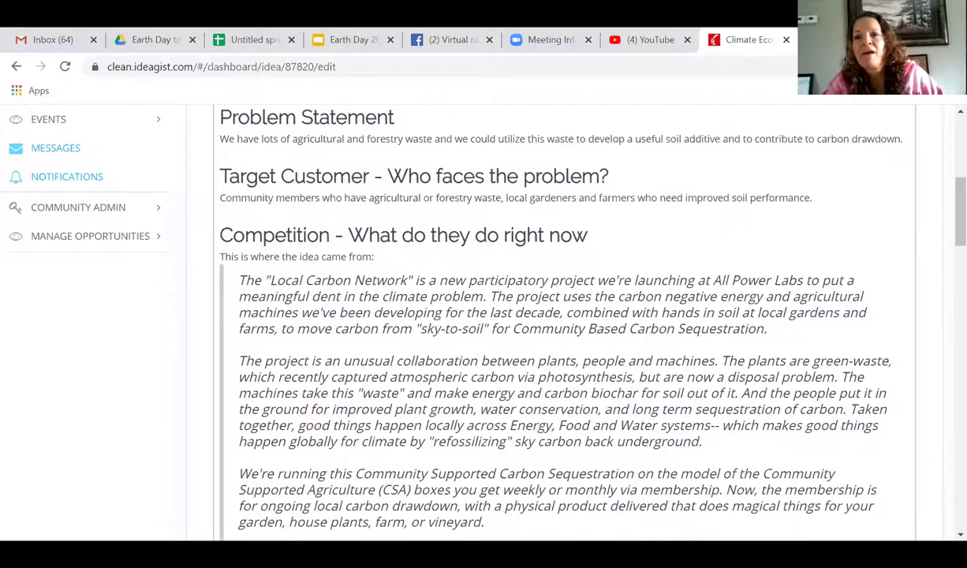
scroll(945, 114, up, 1)
scroll(945, 114, up, 1)
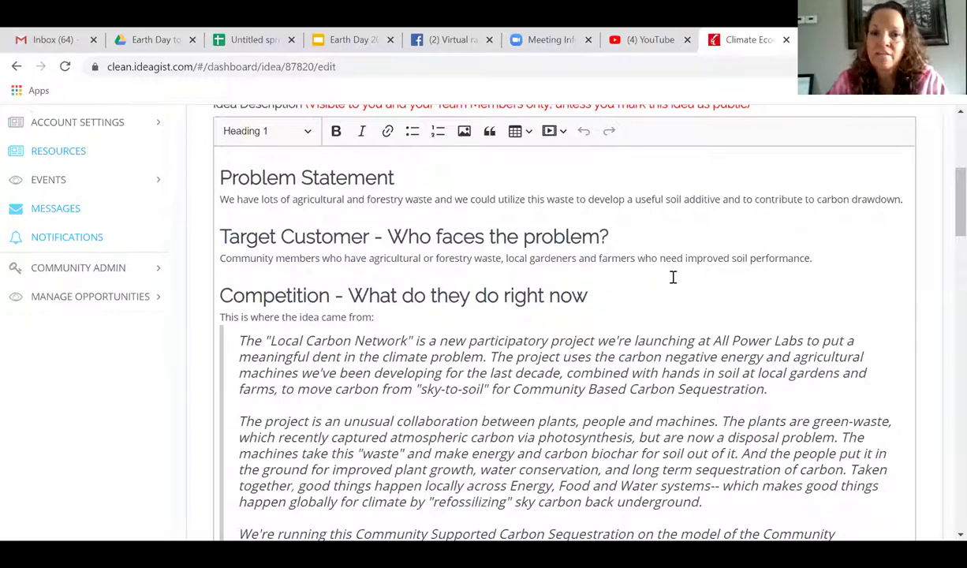
scroll(944, 537, down, 5)
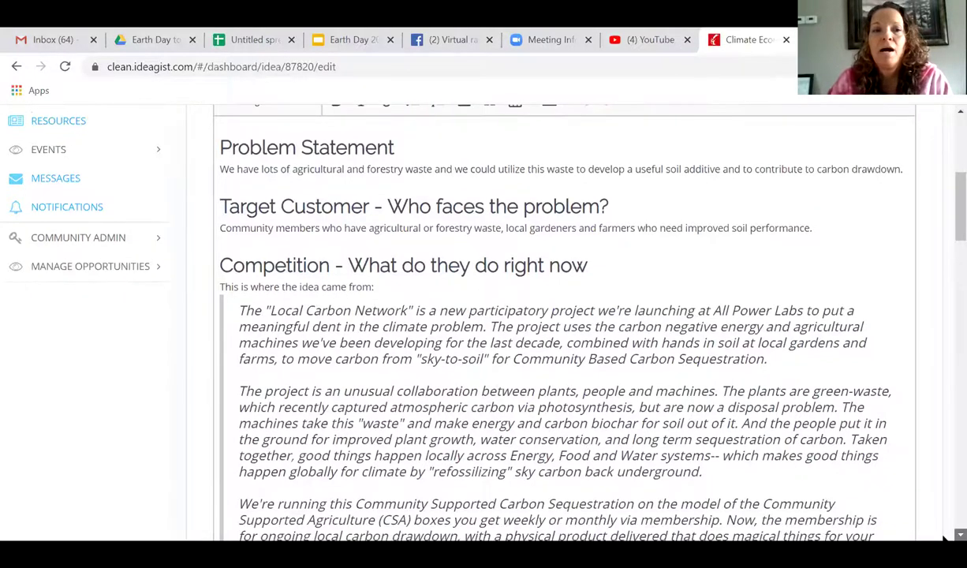
scroll(945, 537, down, 7)
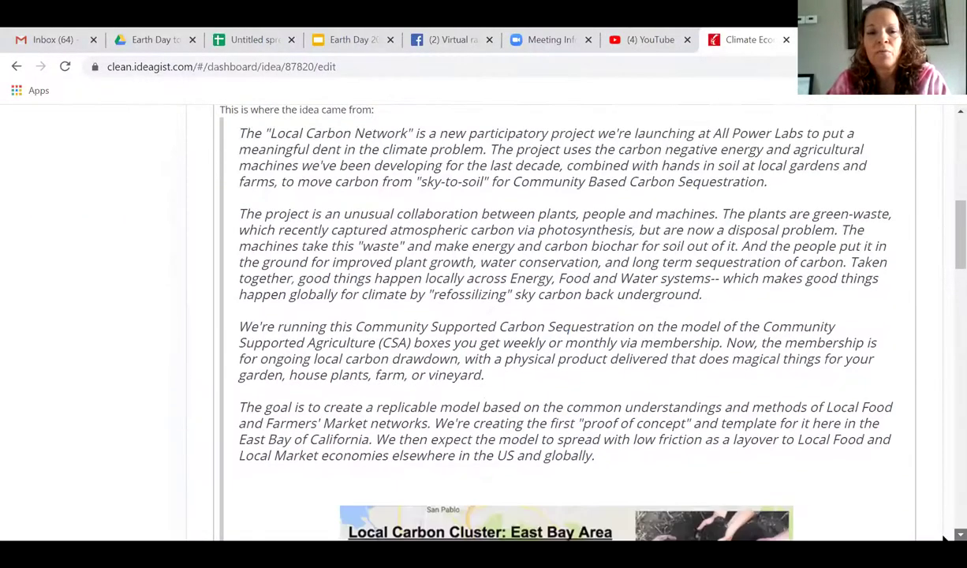
scroll(945, 537, down, 14)
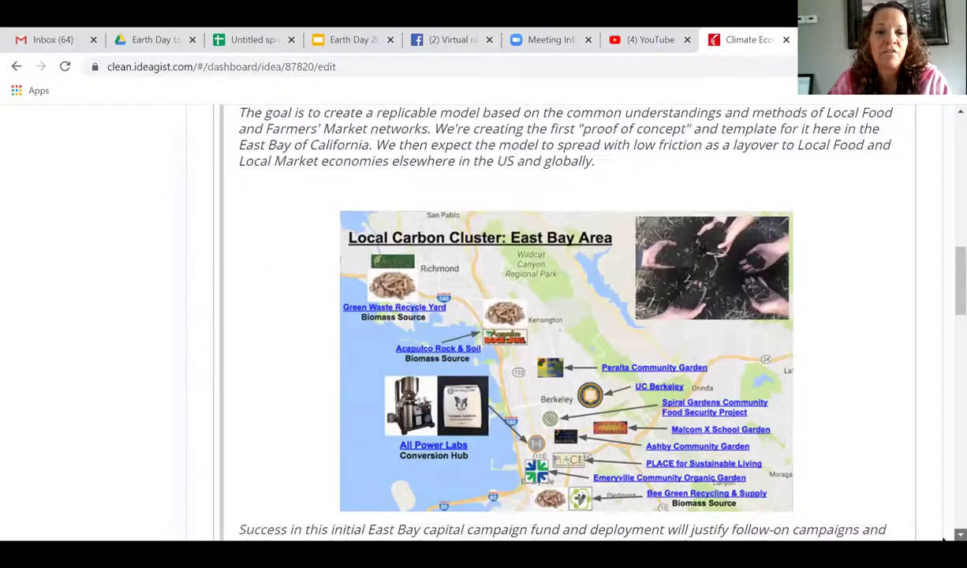
scroll(944, 537, down, 9)
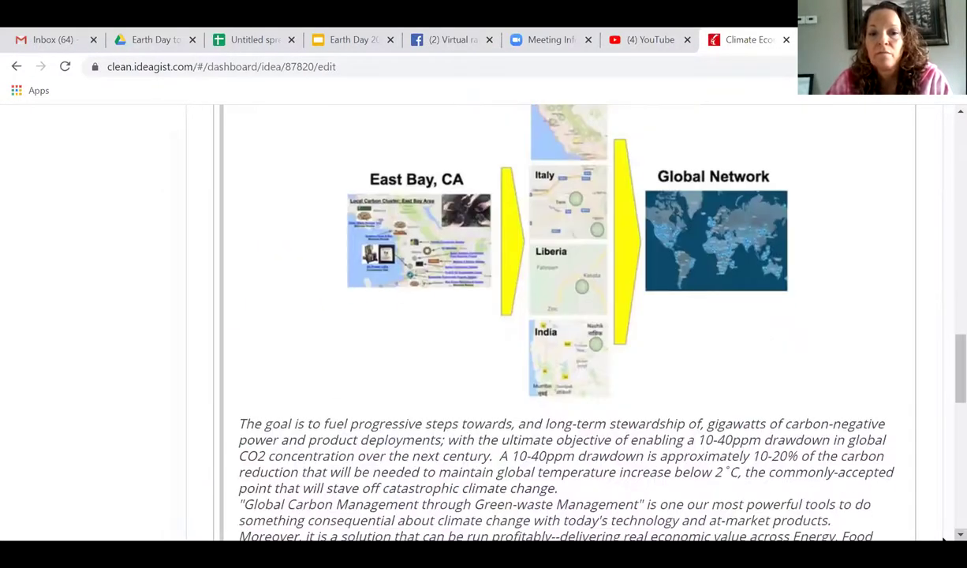
scroll(944, 539, down, 4)
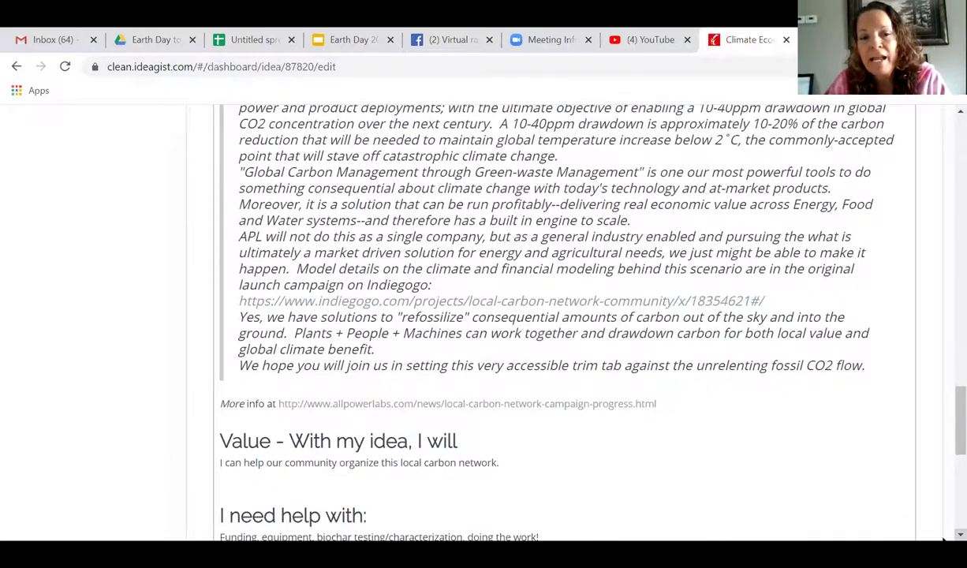
scroll(943, 539, down, 3)
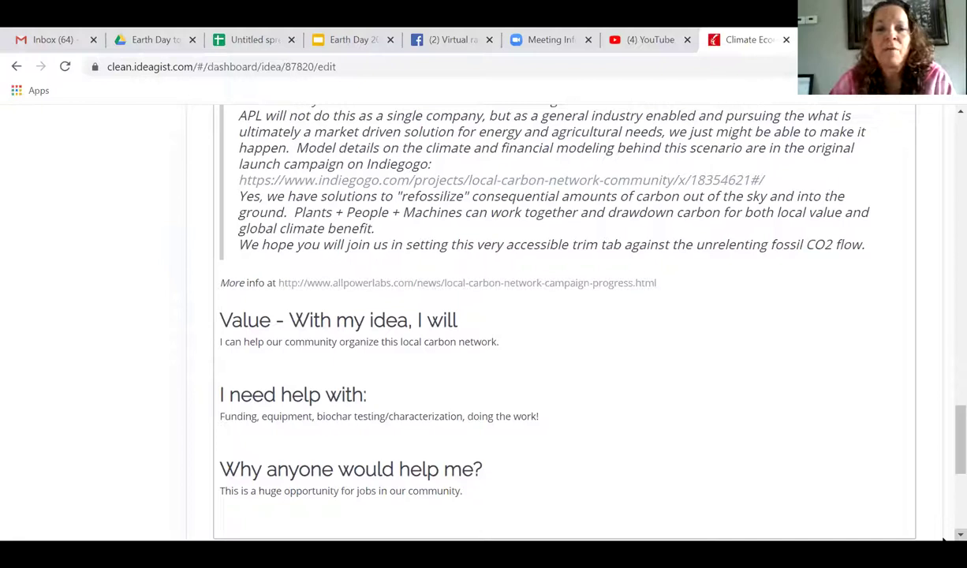
scroll(944, 539, down, 5)
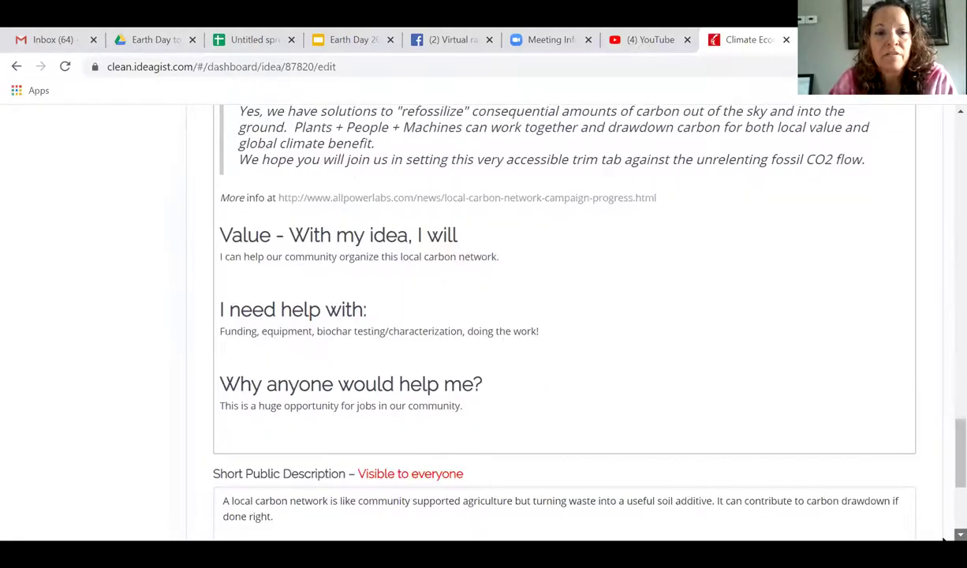
scroll(944, 539, down, 4)
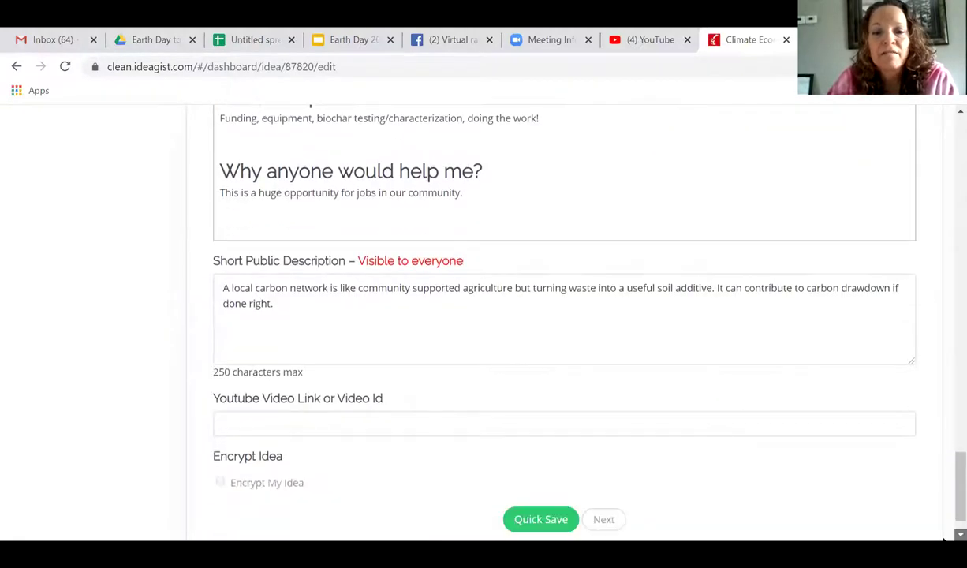
- Advance to Idea Classification and view the available idea categories and outcomes without changing them
click(598, 471)
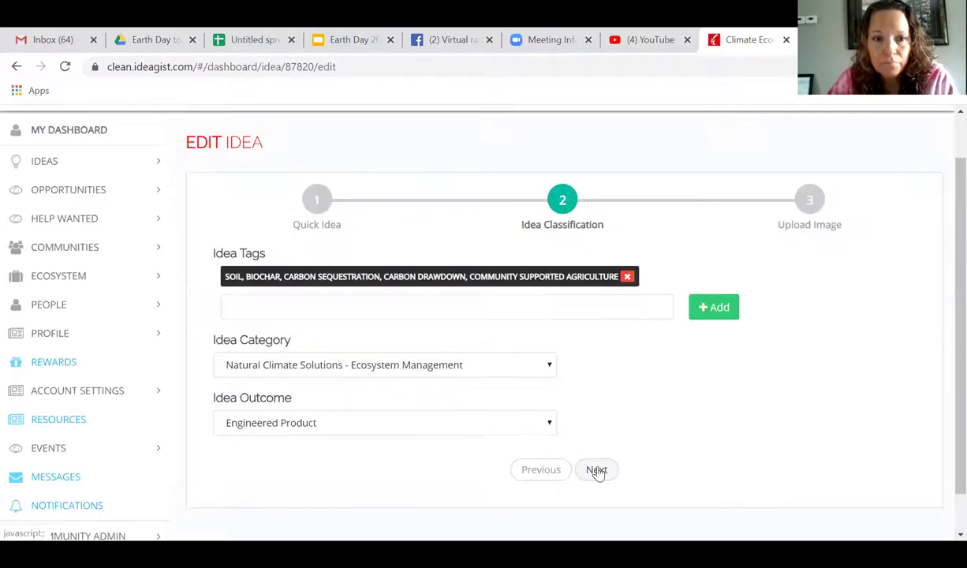
click(550, 367)
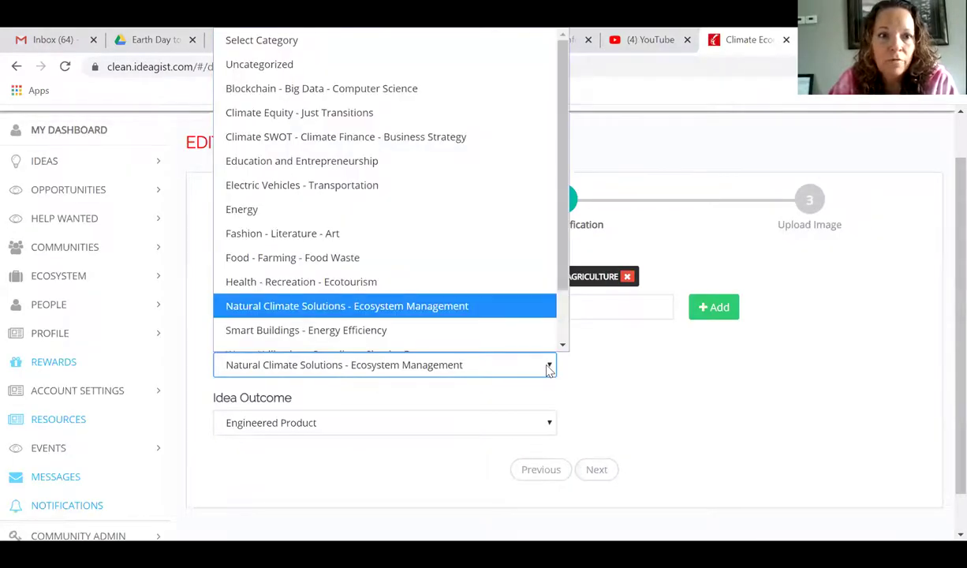
click(550, 369)
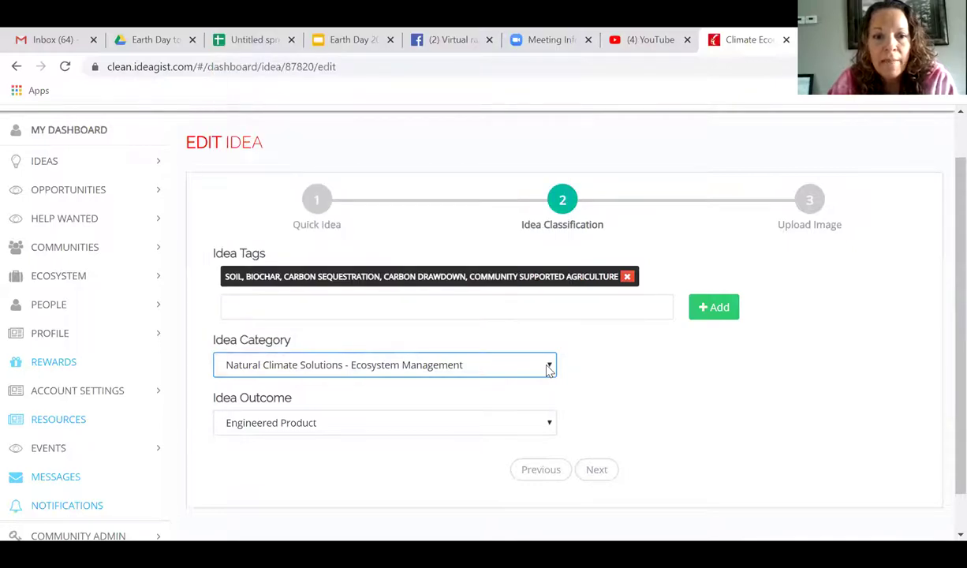
click(549, 424)
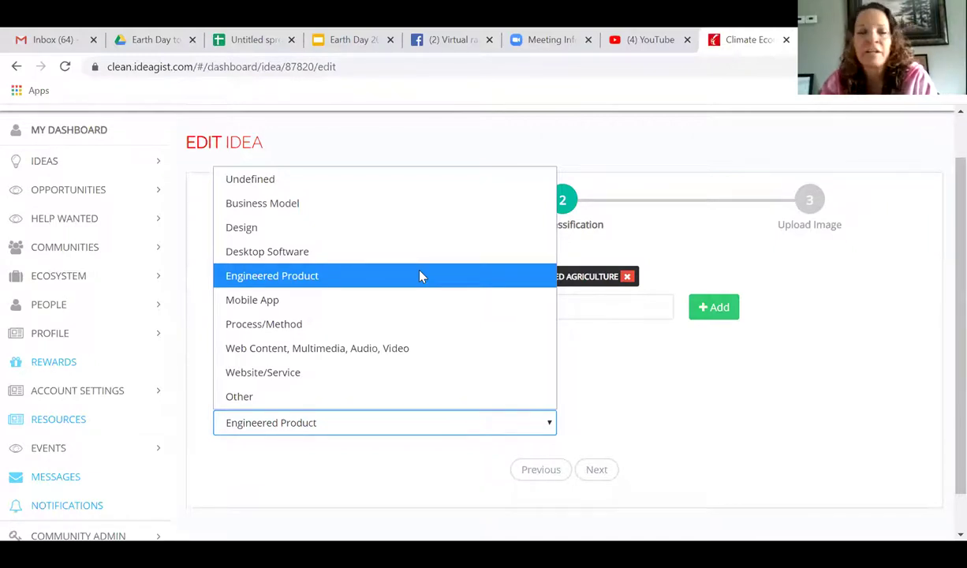
click(327, 471)
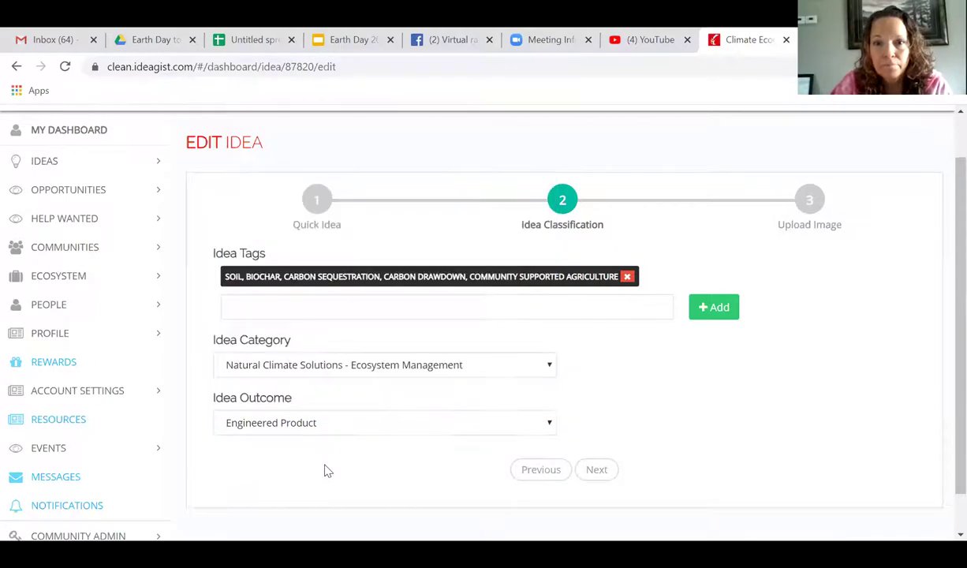
- Advance to Upload Image, browse the template images and save the idea
click(604, 470)
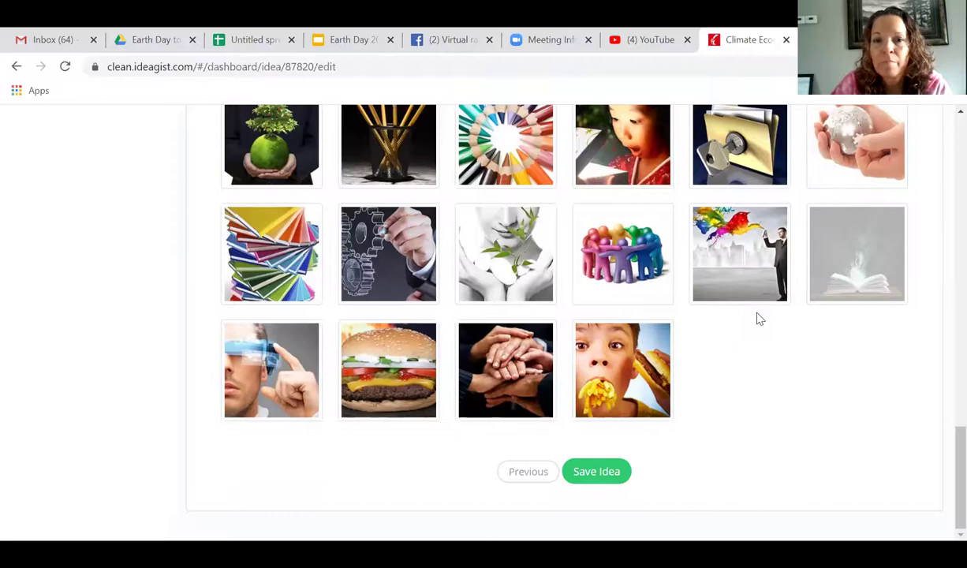
scroll(943, 147, up, 14)
scroll(943, 497, down, 5)
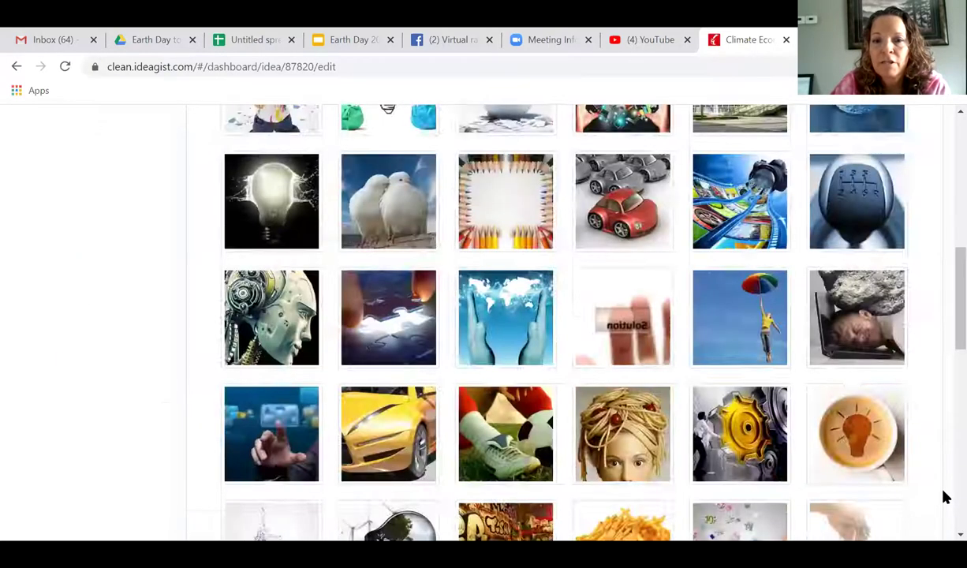
scroll(943, 497, down, 10)
click(600, 473)
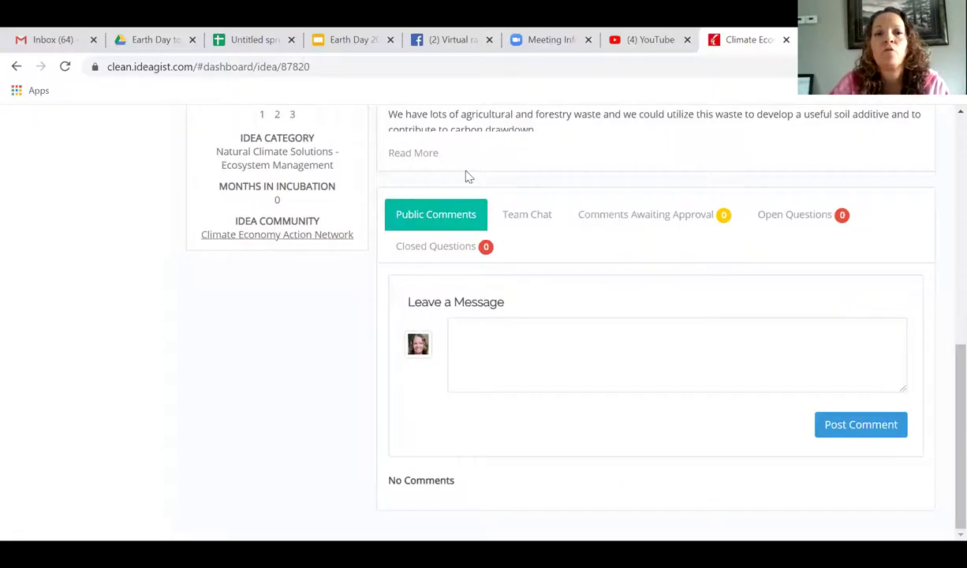
- Open My Idea Needs for the idea, save the selected help types and achievements, and dismiss the confirmation
scroll(945, 140, up, 5)
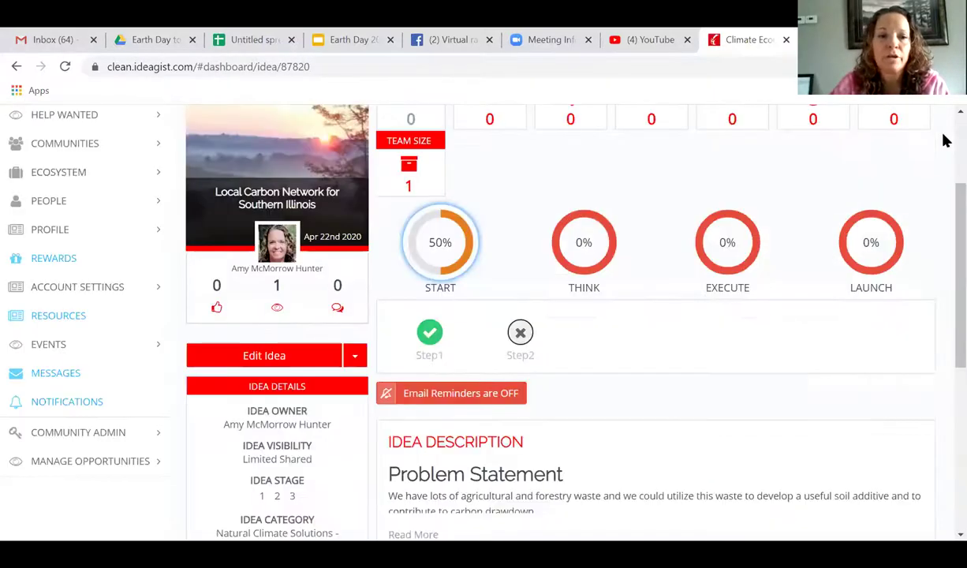
click(355, 356)
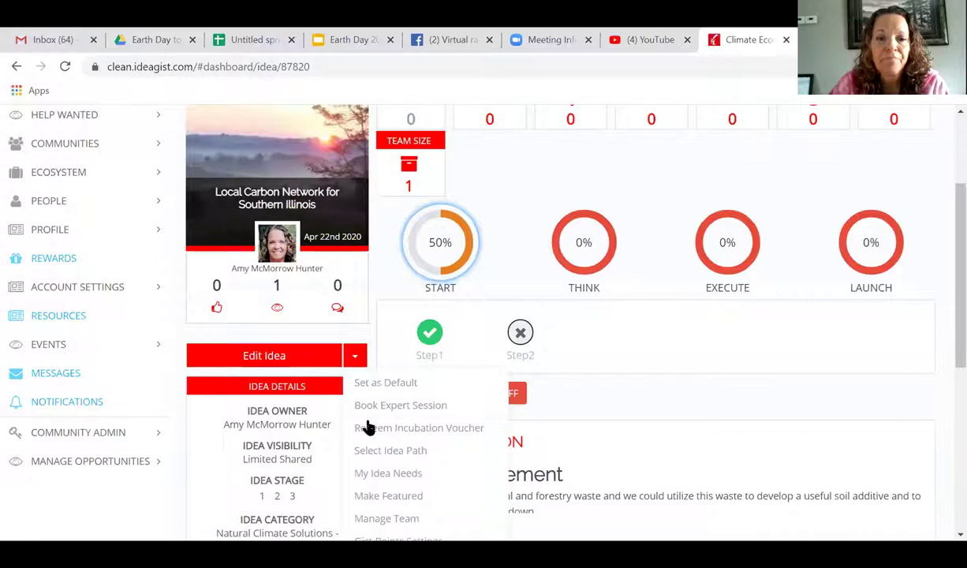
click(397, 473)
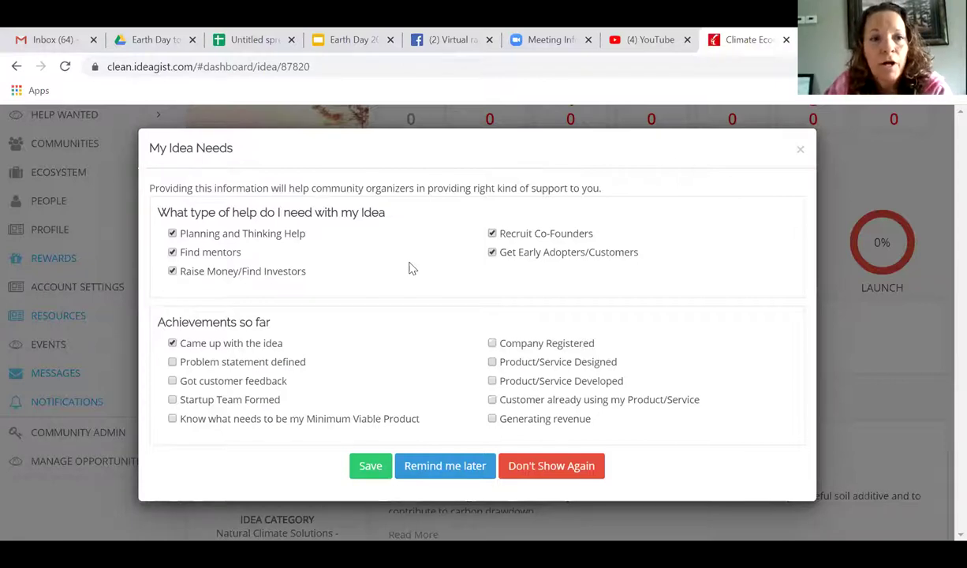
click(362, 469)
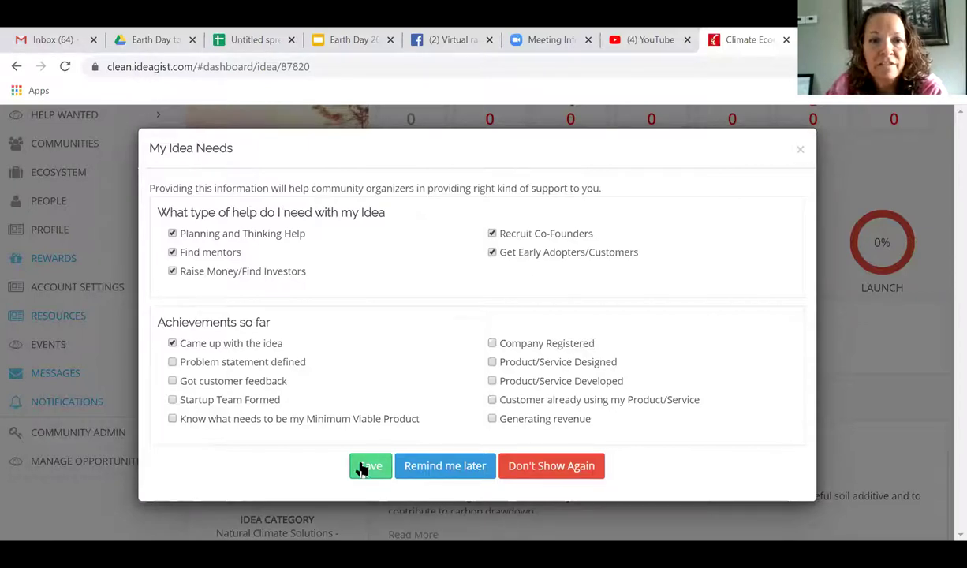
click(362, 468)
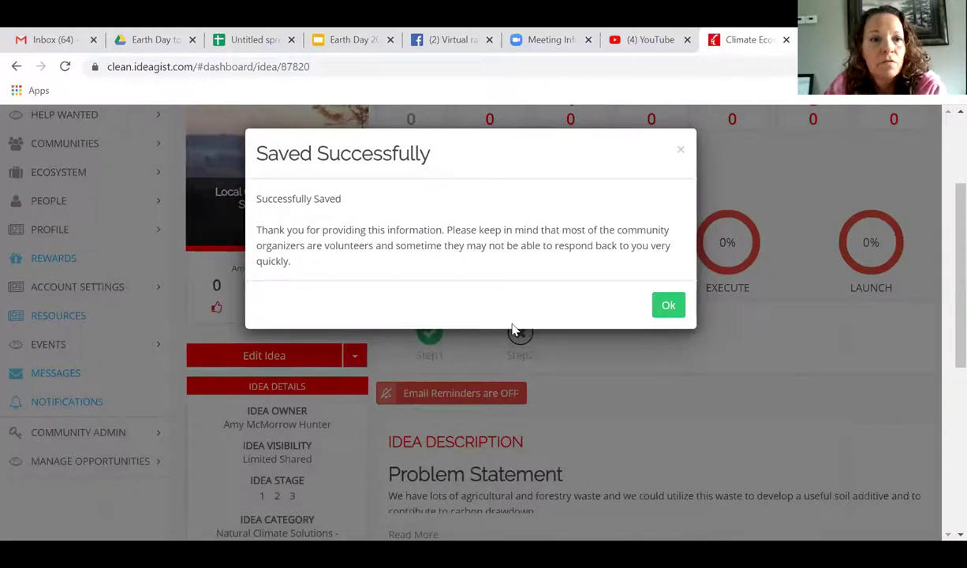
click(944, 109)
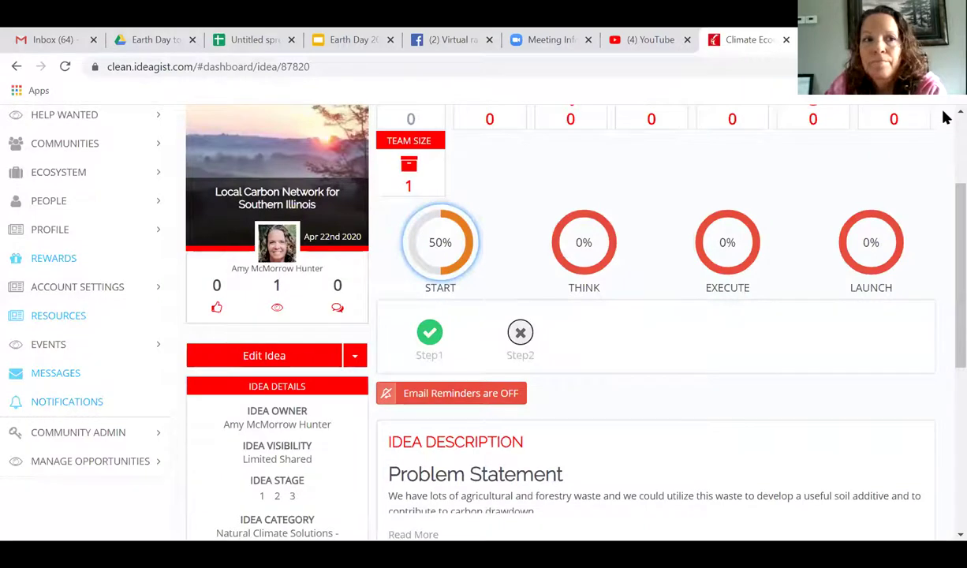
- Go to the Help Wanted section and start a new listing to show the opportunity types
scroll(943, 115, up, 3)
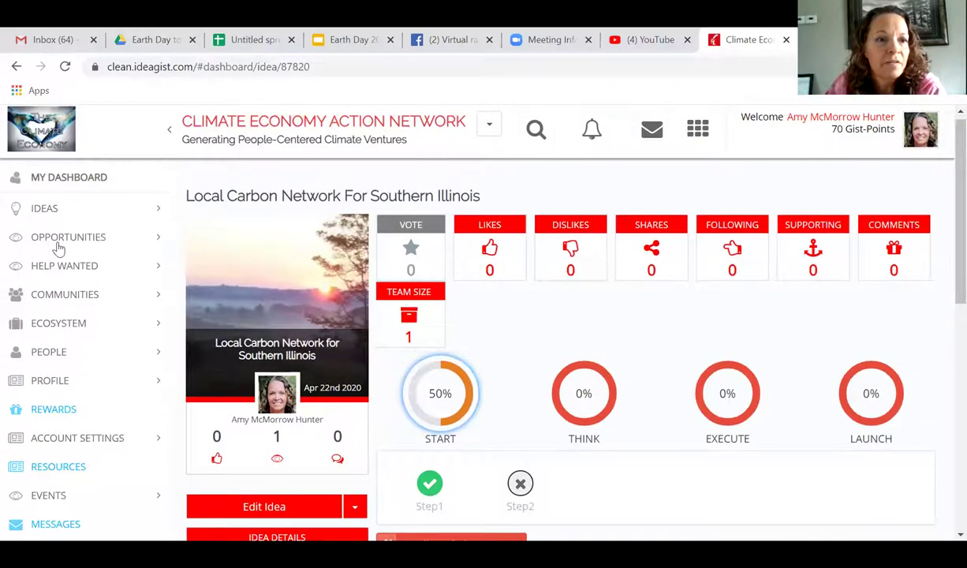
click(49, 268)
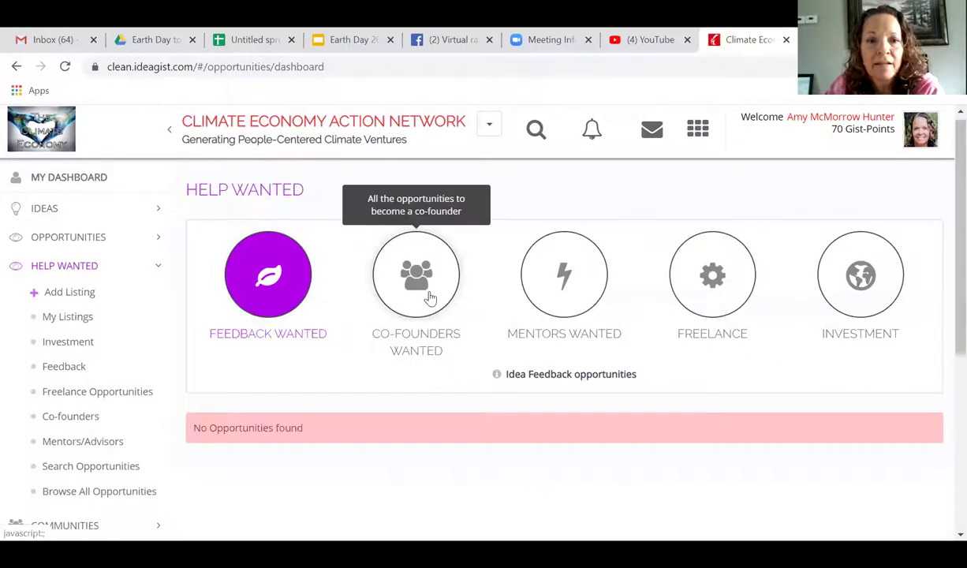
click(76, 294)
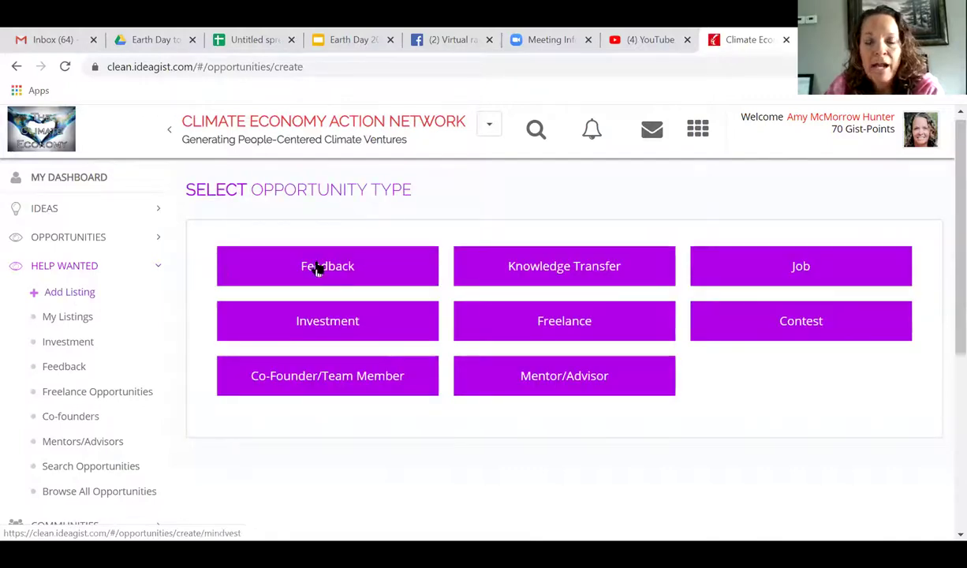
- Open the new Feedback opportunity form and review its idea, feedback type, Gist-Points, description and image fields
click(316, 269)
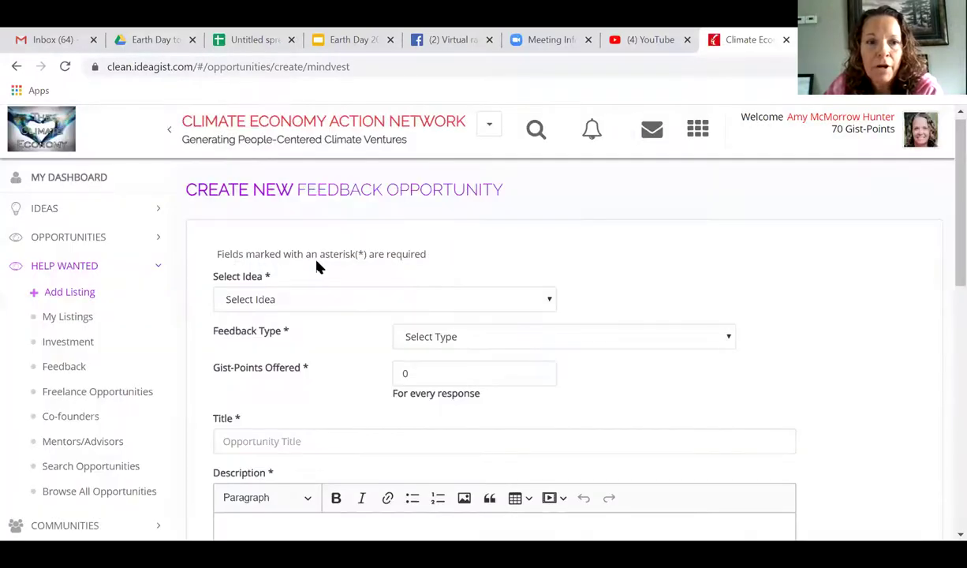
click(549, 302)
click(550, 302)
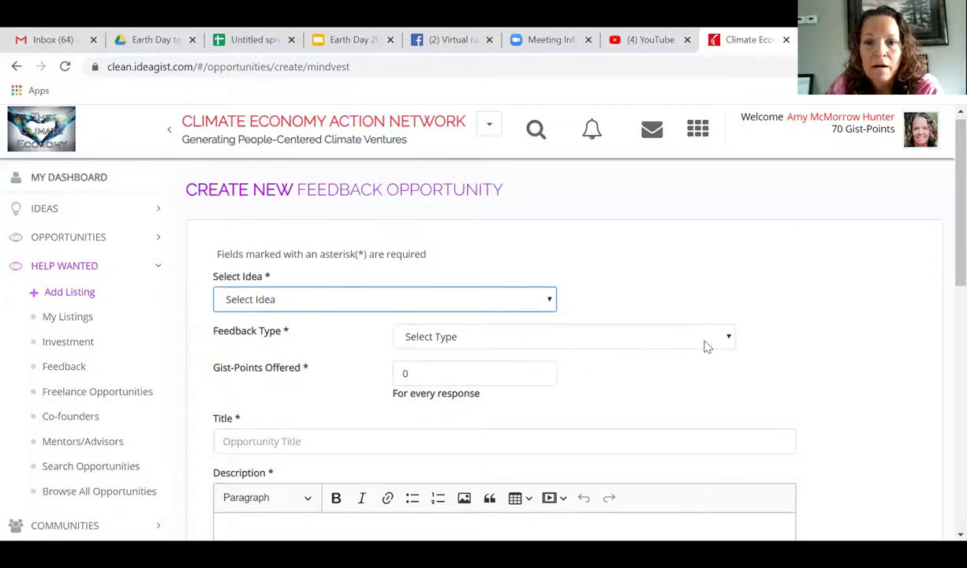
click(730, 338)
click(729, 337)
scroll(955, 532, down, 1)
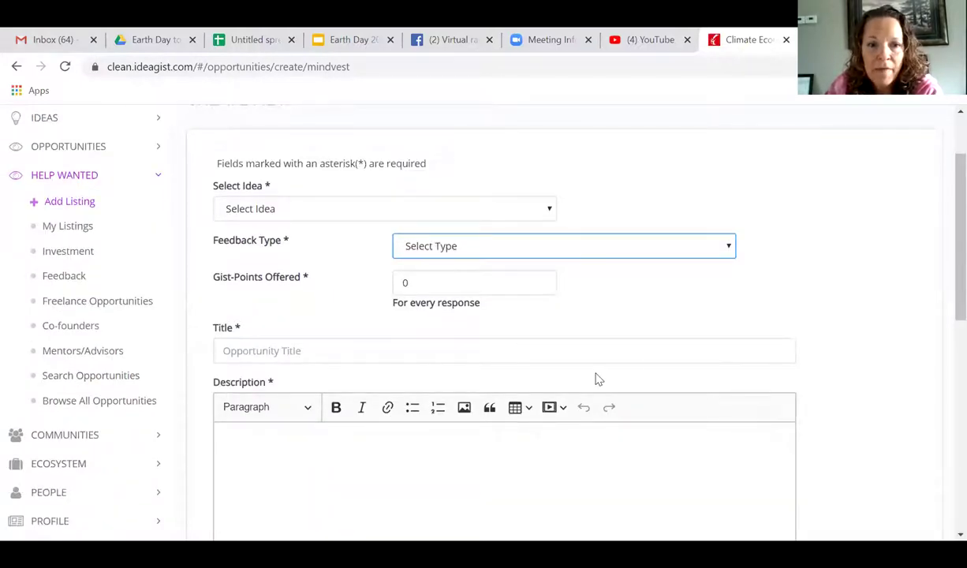
scroll(946, 516, down, 5)
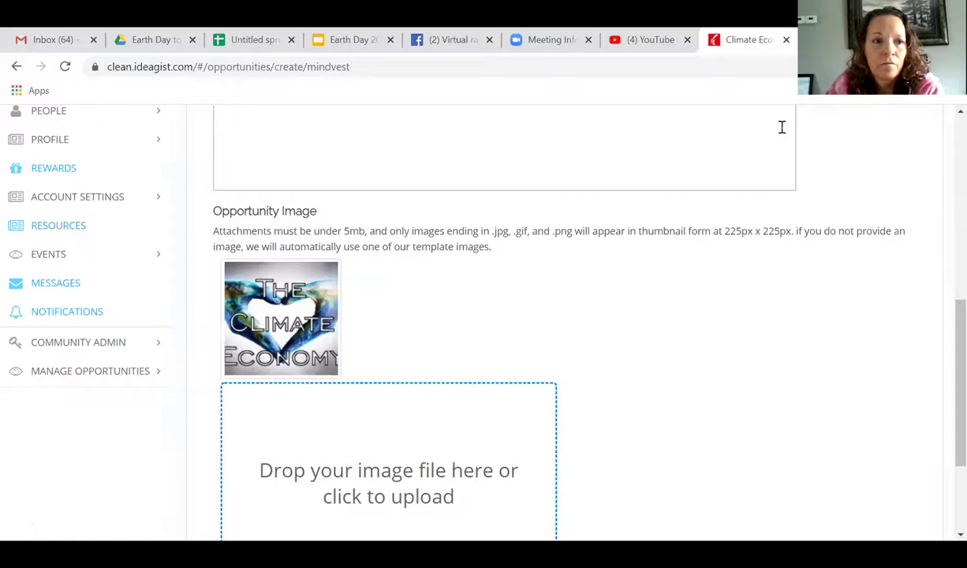
- Leave the Feedback opportunity form, open the Rewards page and go to the start of the Active Rewards list
scroll(945, 150, up, 10)
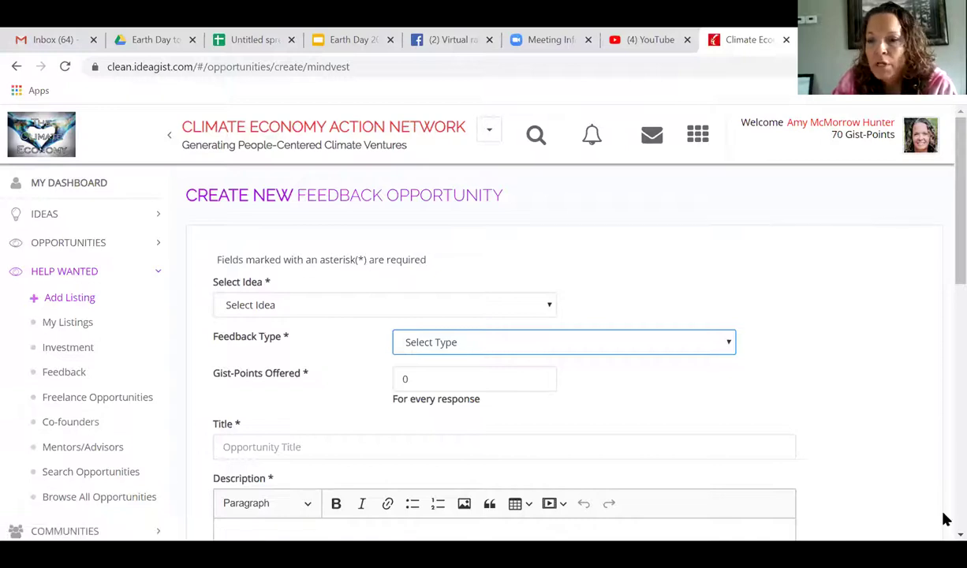
scroll(945, 536, down, 5)
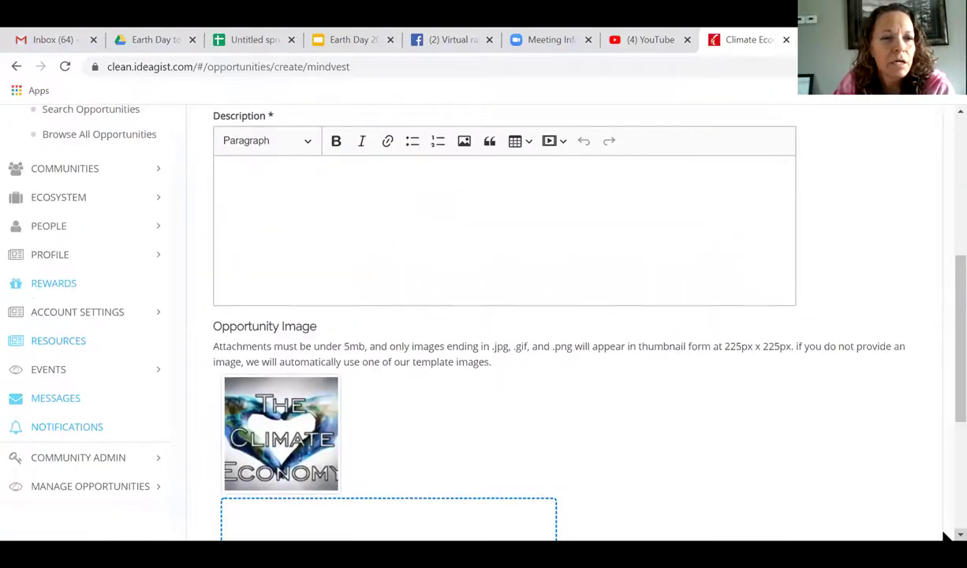
click(42, 285)
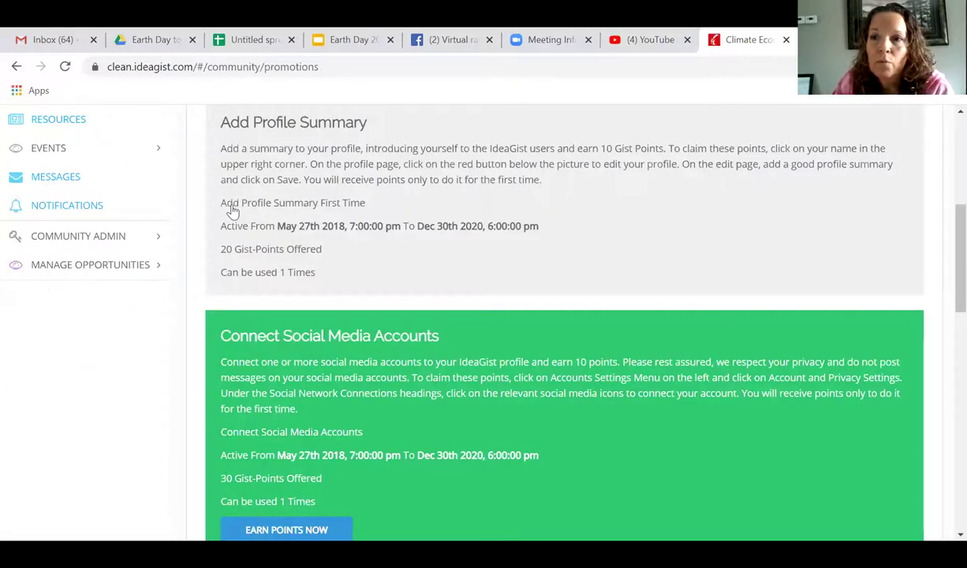
scroll(943, 118, up, 1)
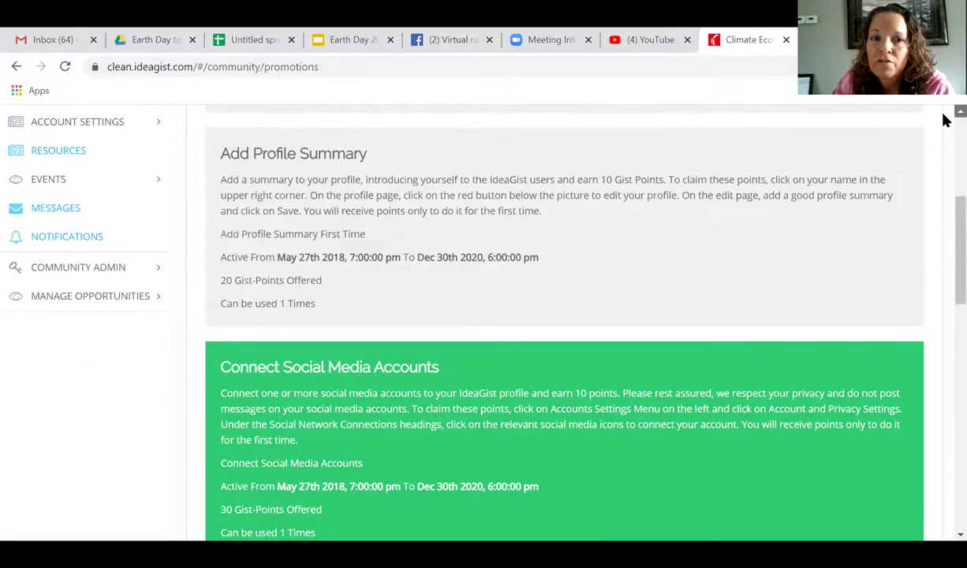
scroll(944, 118, up, 3)
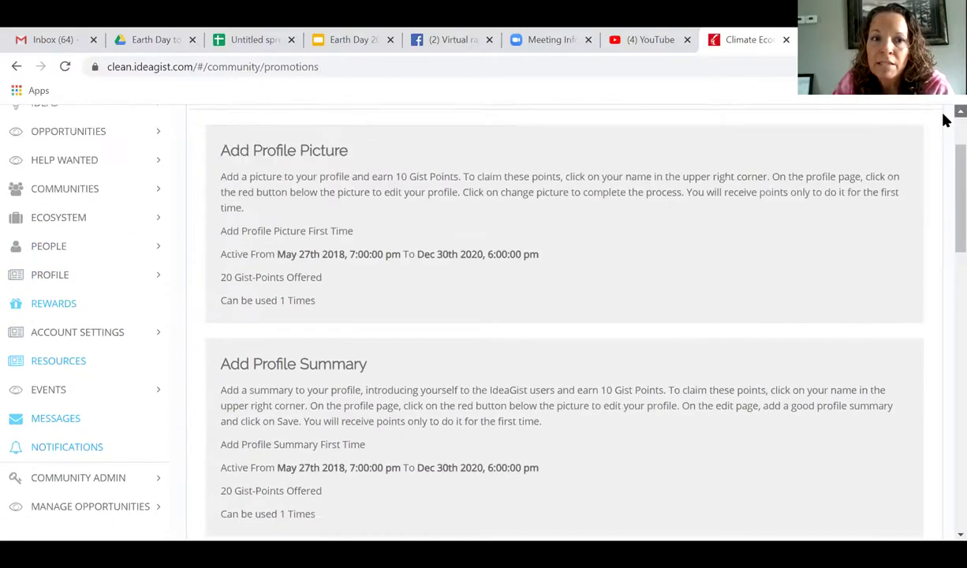
scroll(944, 118, up, 1)
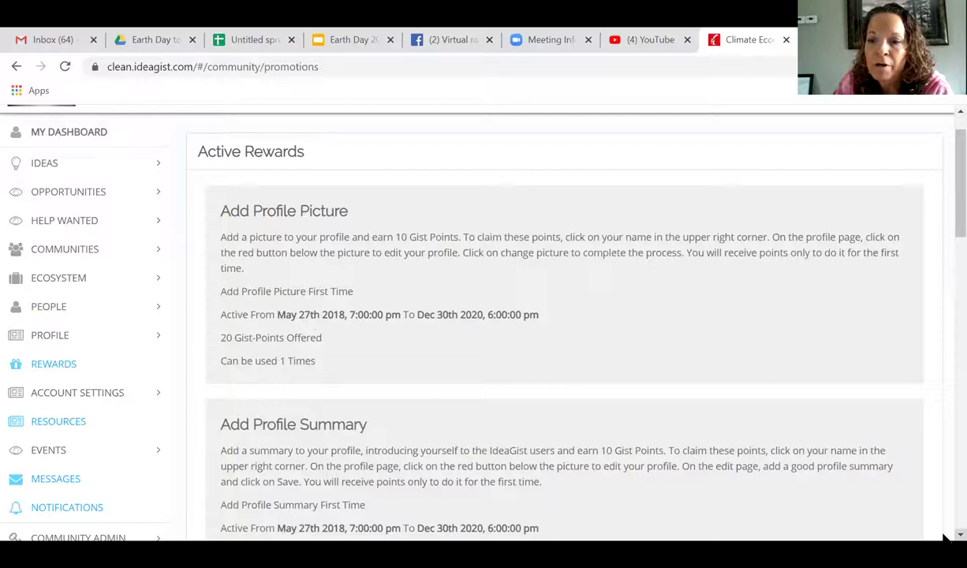
- Review the active rewards for profile picture, profile summary, social media accounts, starting an idea and friends joining, including their Gist-Points and usage limits
scroll(945, 537, down, 1)
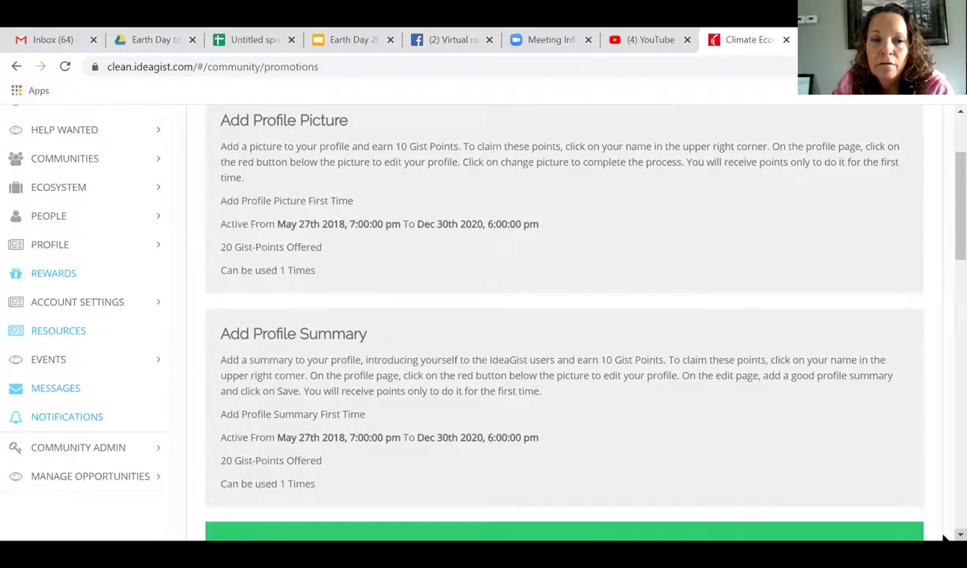
scroll(945, 537, down, 1)
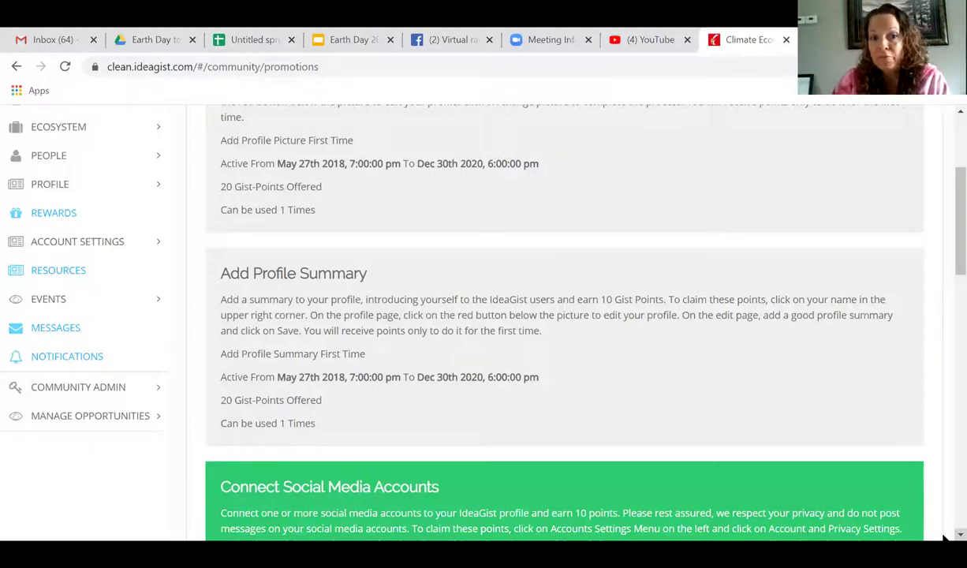
scroll(944, 537, down, 3)
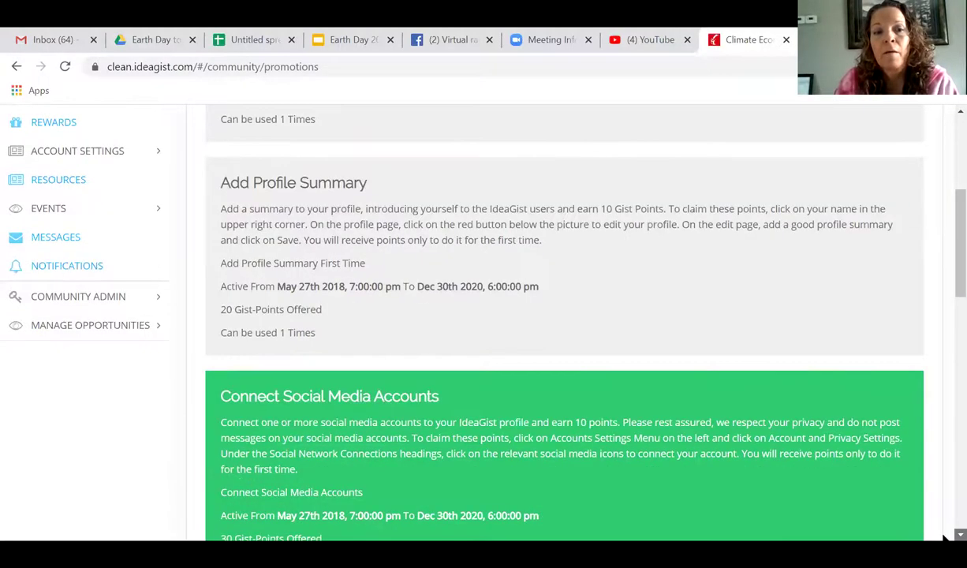
scroll(944, 537, down, 3)
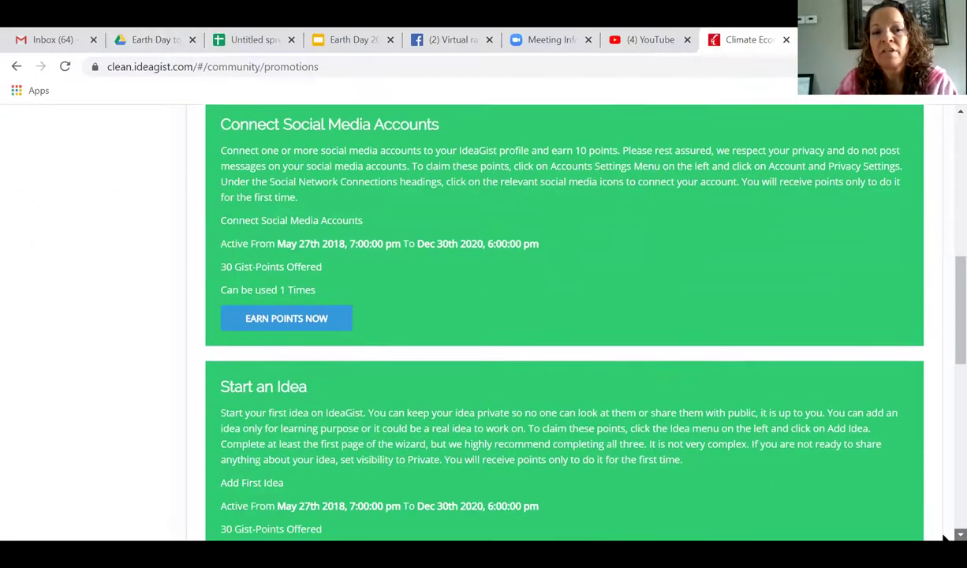
scroll(944, 537, down, 3)
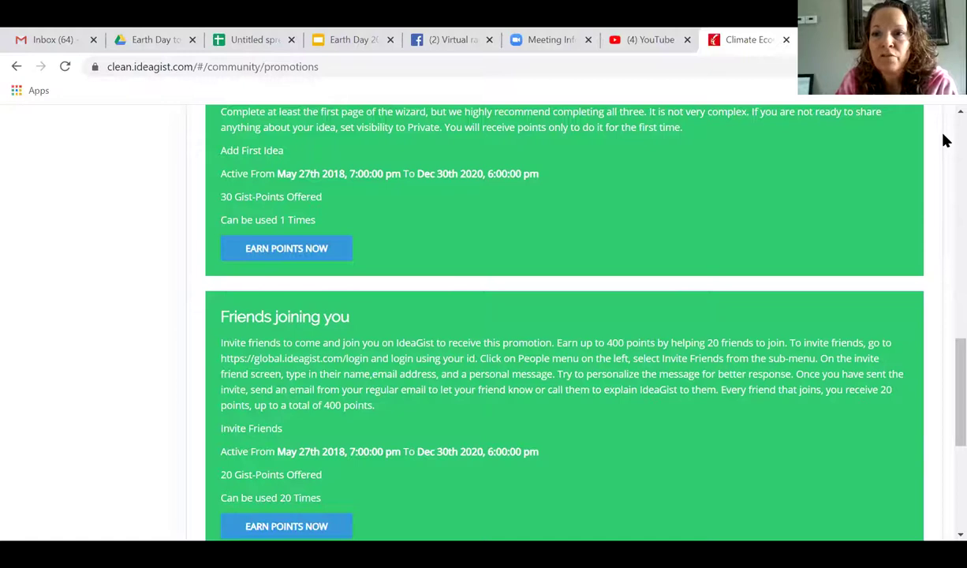
scroll(945, 140, up, 10)
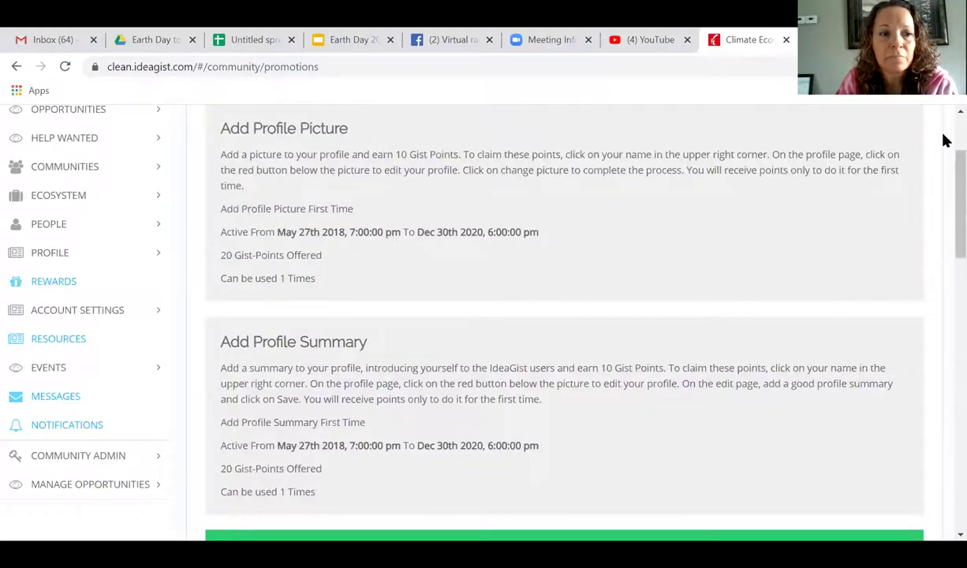